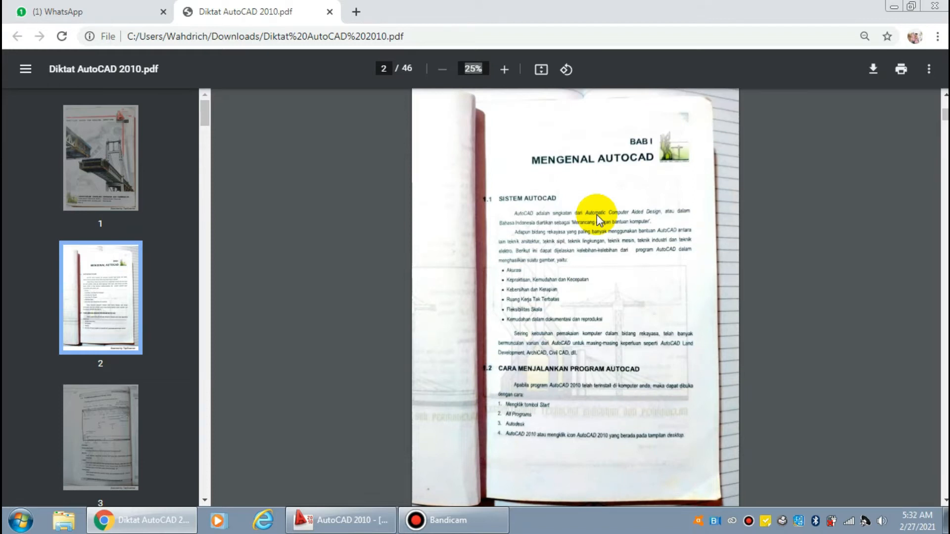
Read through the AutoCAD 2010 handout from the introduction on page 2 to the status bar explanations on page 4
scroll(597, 214, down, 5)
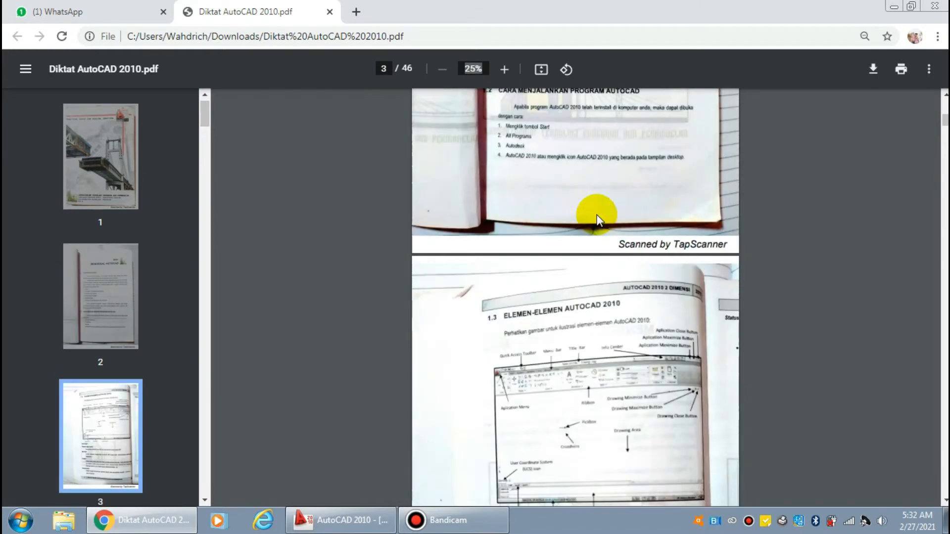
scroll(597, 215, down, 3)
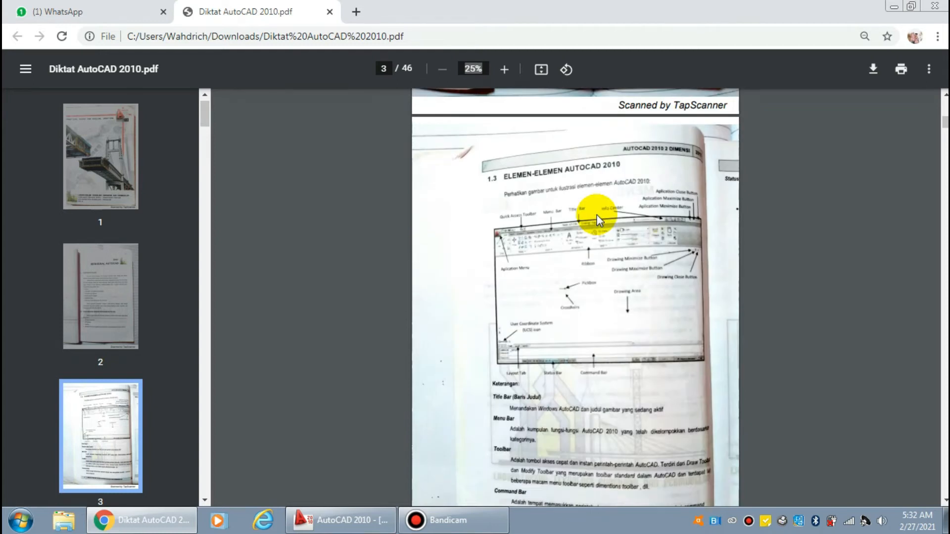
scroll(596, 215, down, 10)
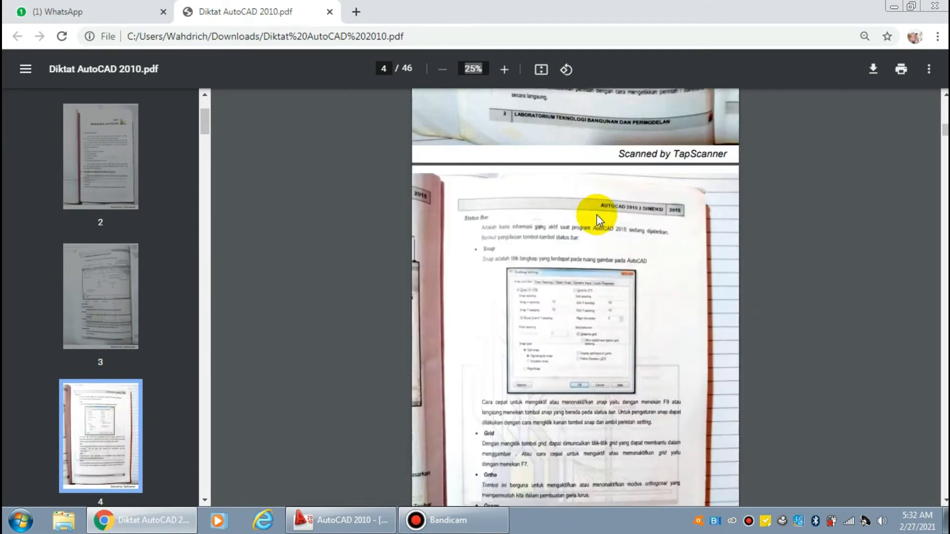
scroll(596, 214, down, 2)
scroll(597, 214, down, 4)
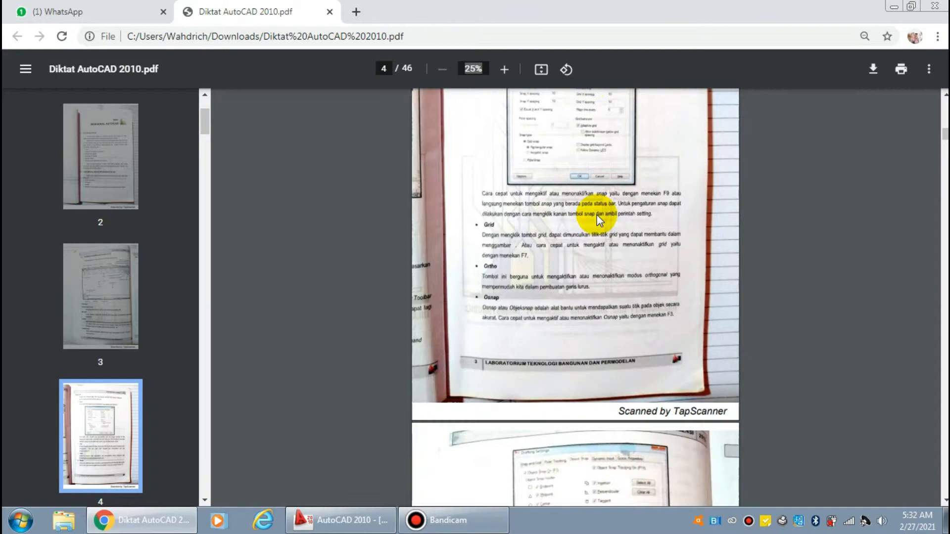
scroll(596, 215, down, 4)
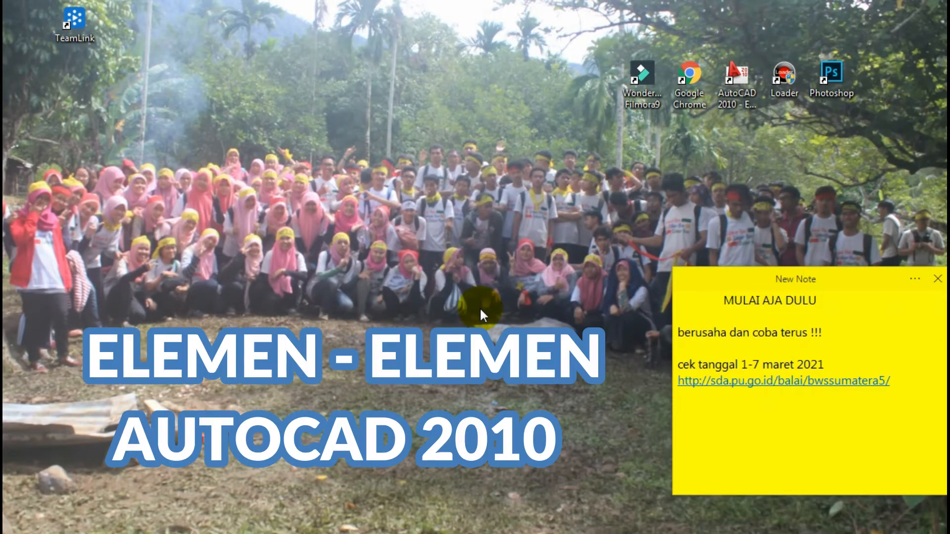
Launch AutoCAD 2010 from its desktop shortcut
click(746, 103)
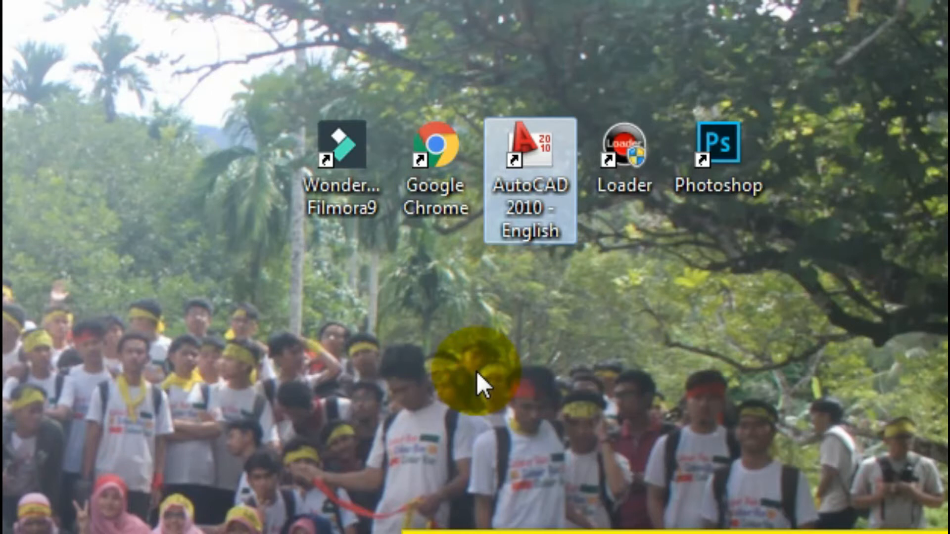
right_click(560, 222)
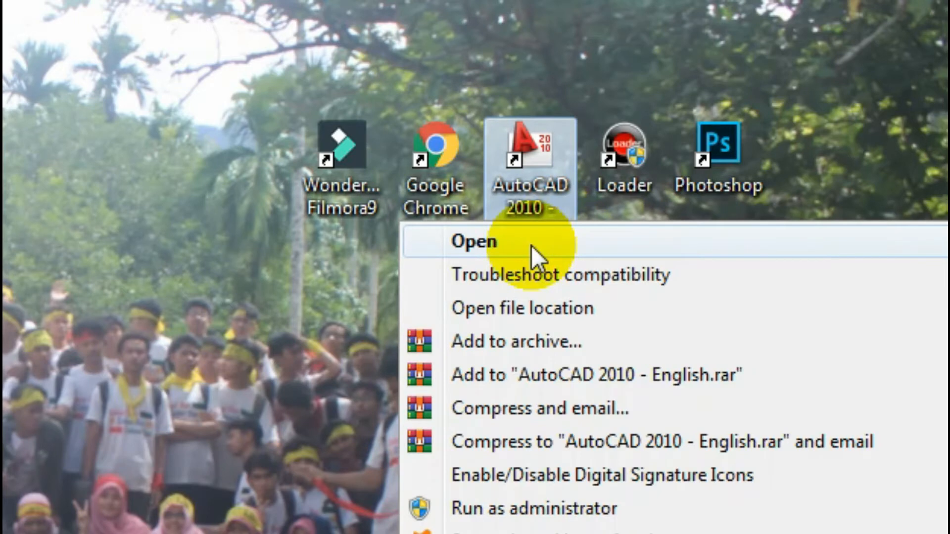
click(530, 246)
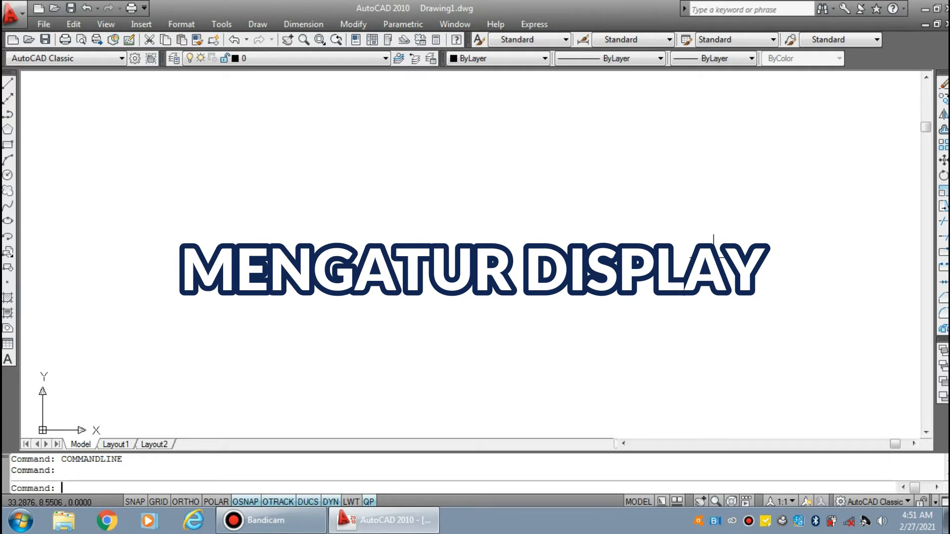
Apply the AutoCAD Classic workspace and close the Tool Palettes and the floating mesh toolbar
click(908, 500)
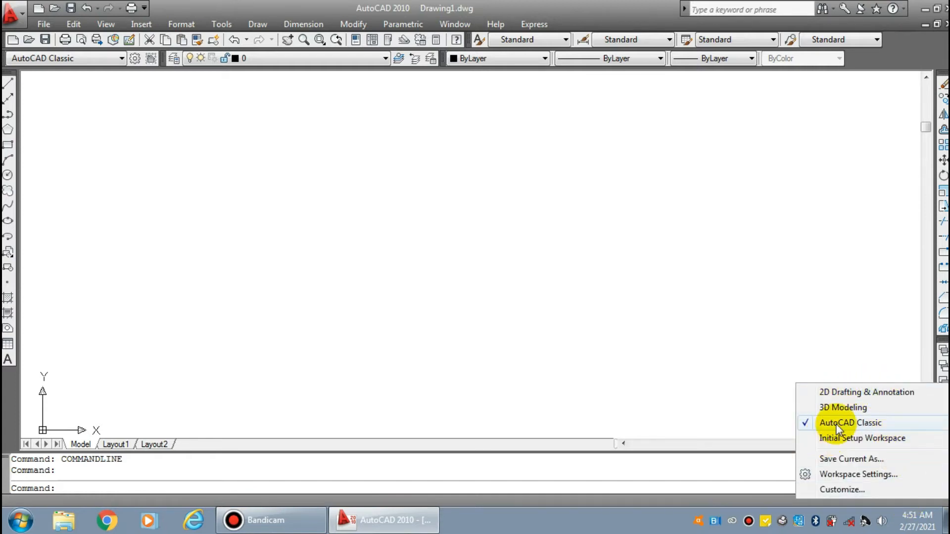
click(837, 423)
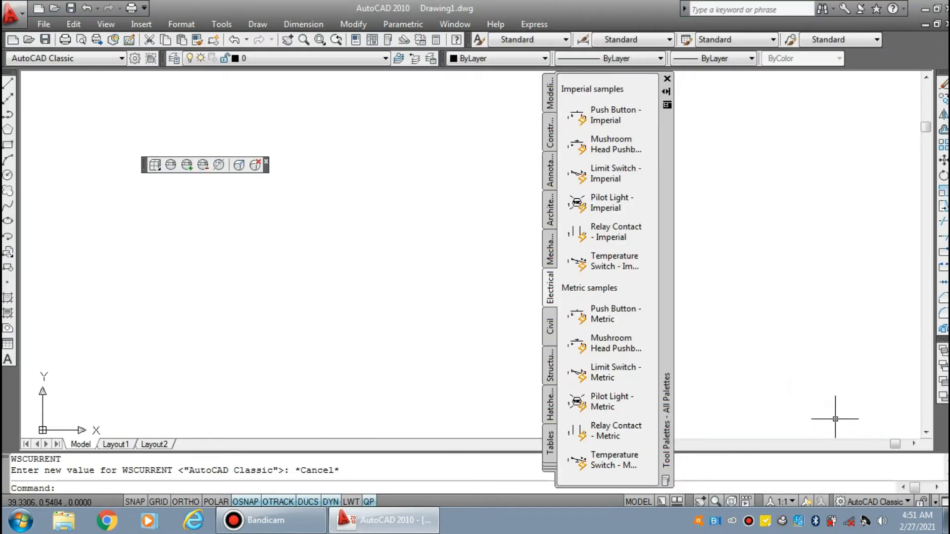
click(667, 80)
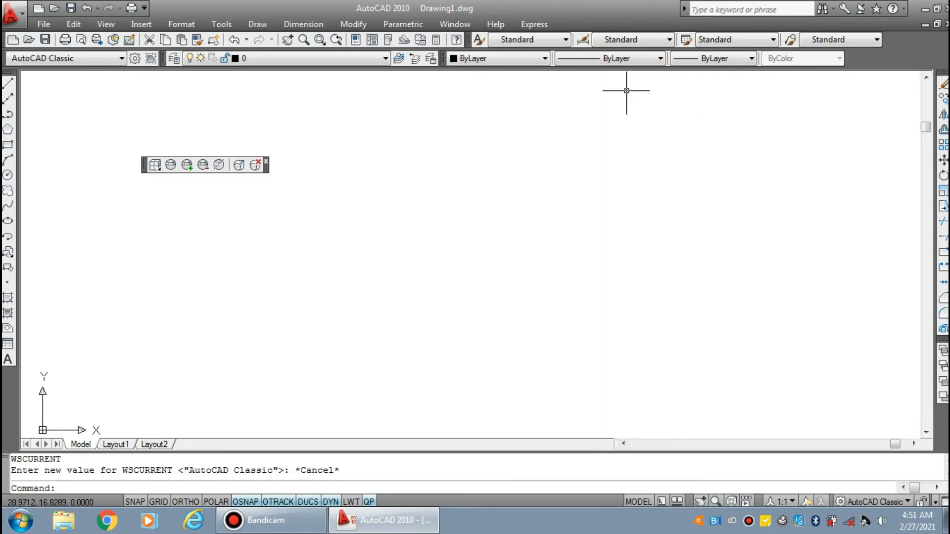
click(267, 163)
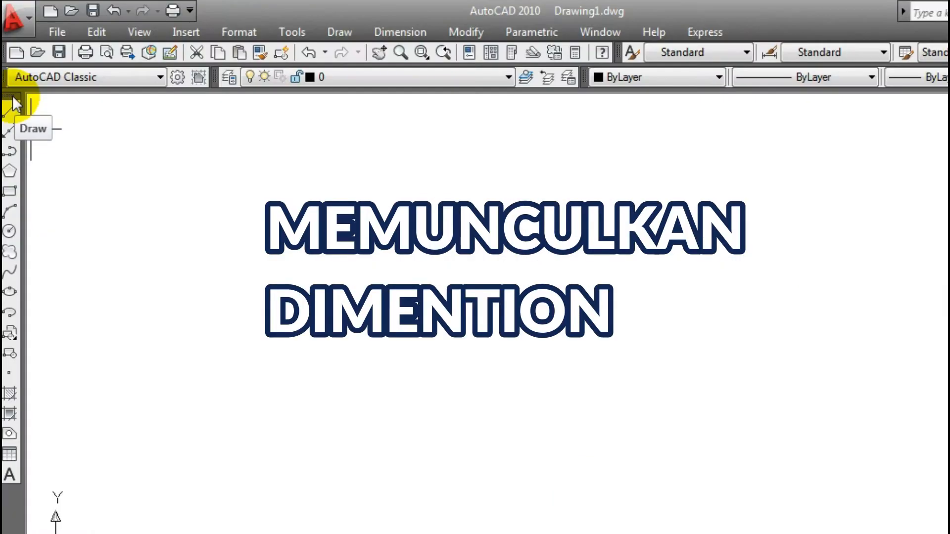
Display the Dimension toolbar in the workspace
right_click(15, 104)
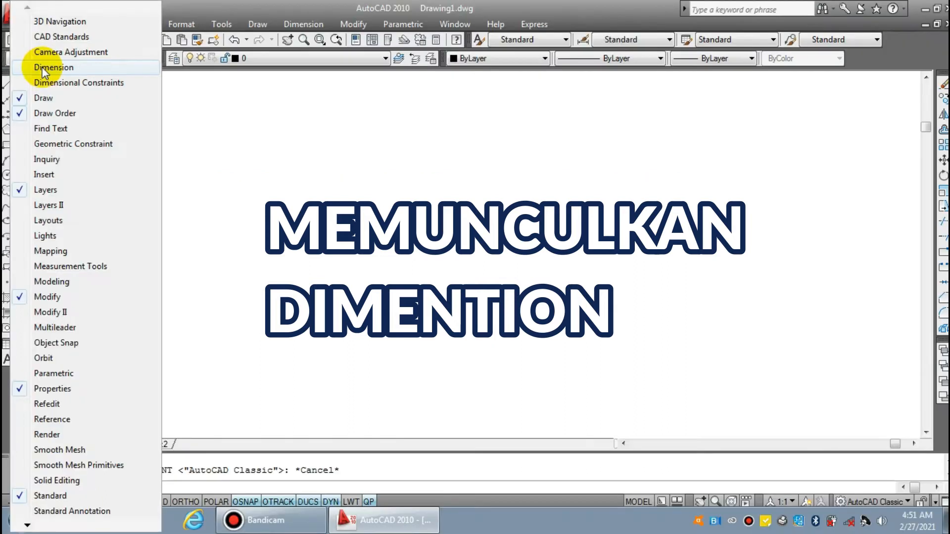
click(55, 89)
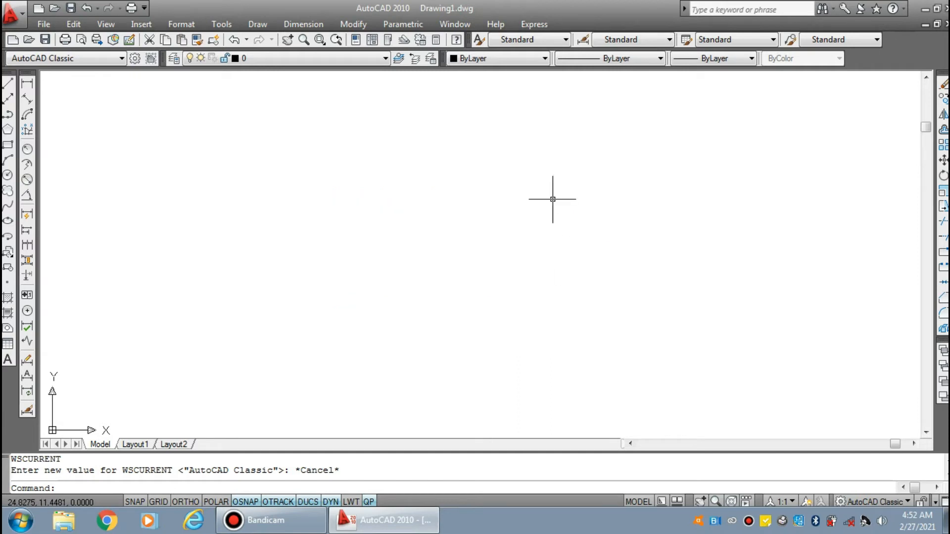
Set the uniform background of 2D model space to Black in the display options
right_click(554, 195)
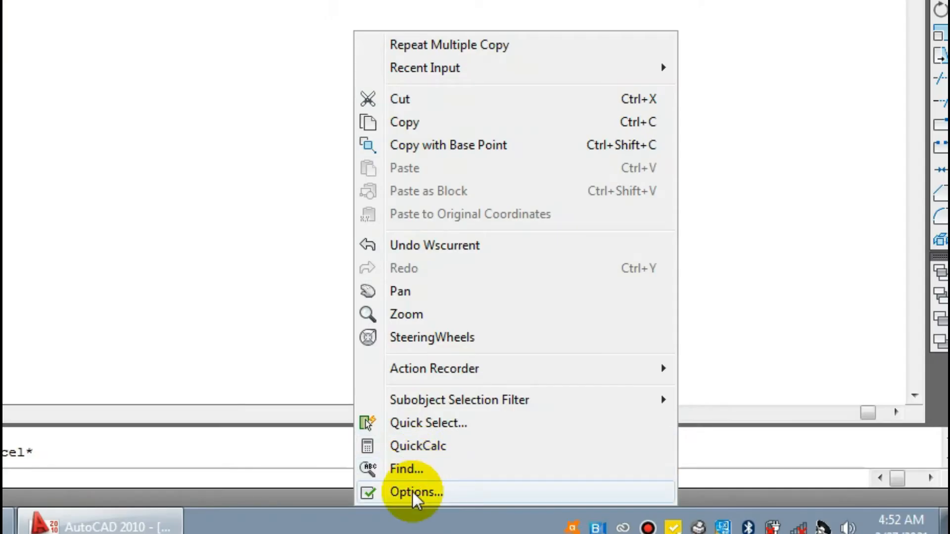
click(415, 492)
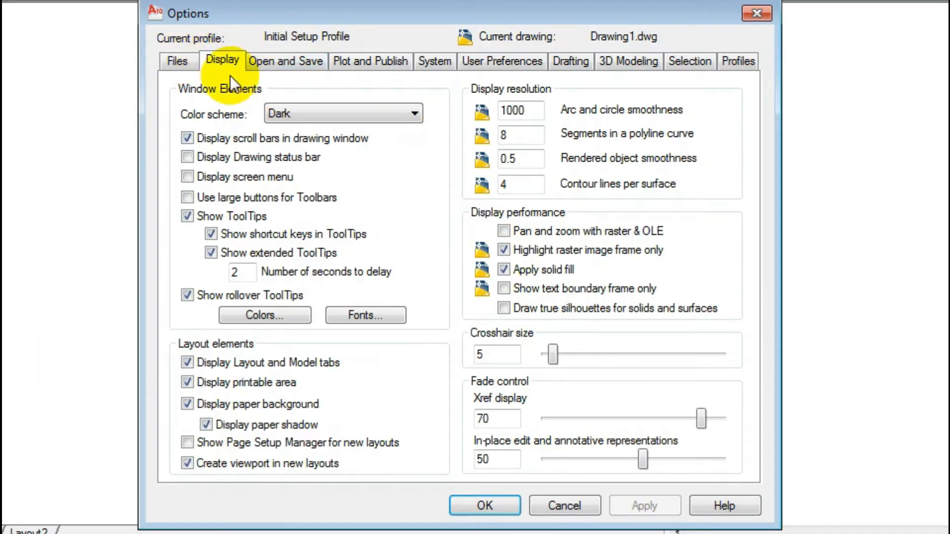
click(247, 314)
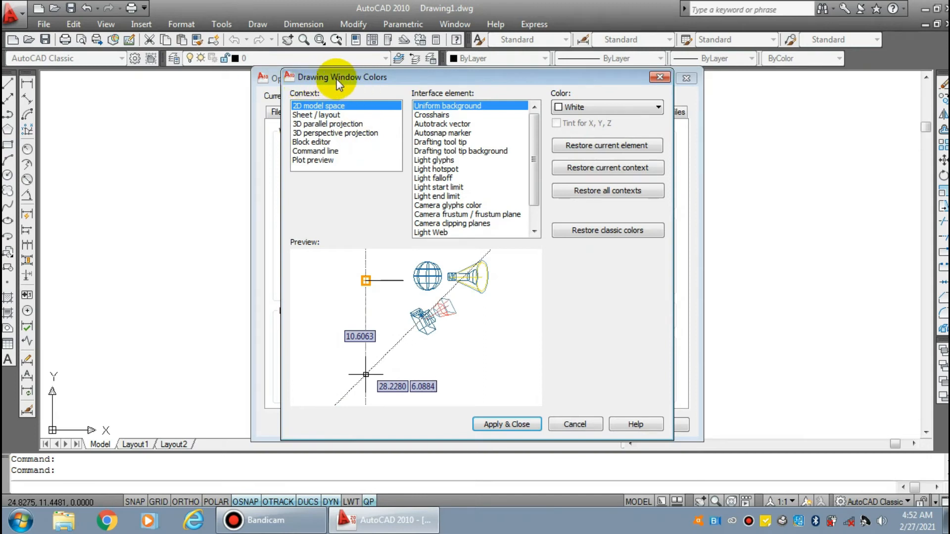
click(648, 112)
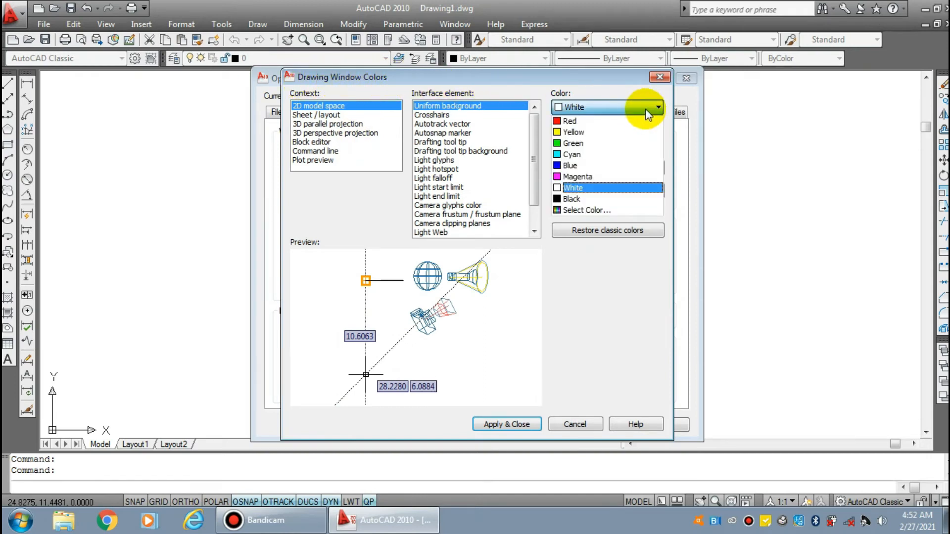
click(574, 197)
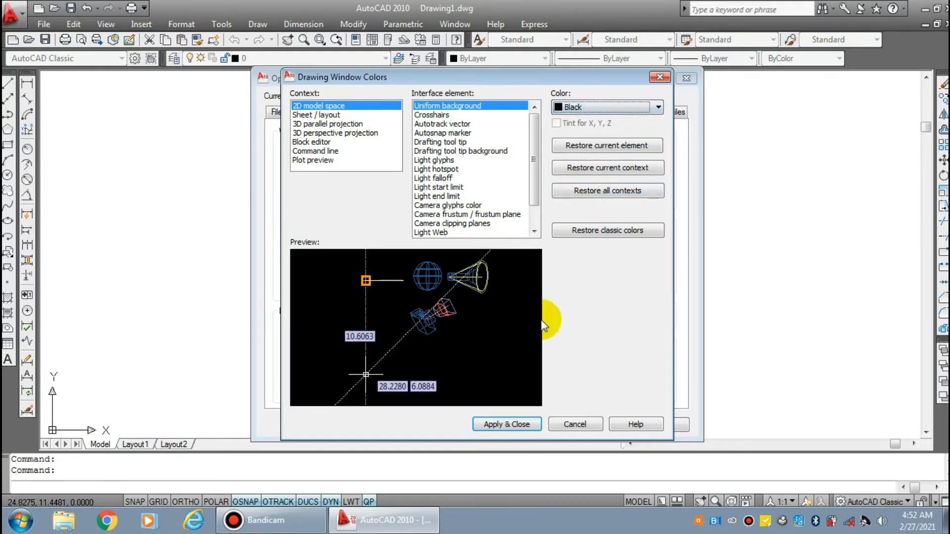
click(505, 427)
click(510, 428)
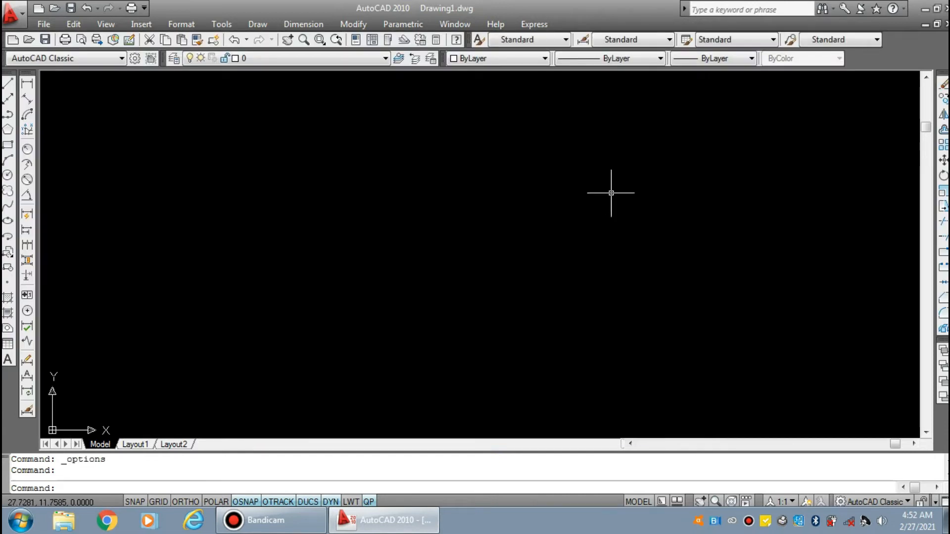
Change the 2D model space uniform background color back to White and accept the display options
right_click(387, 104)
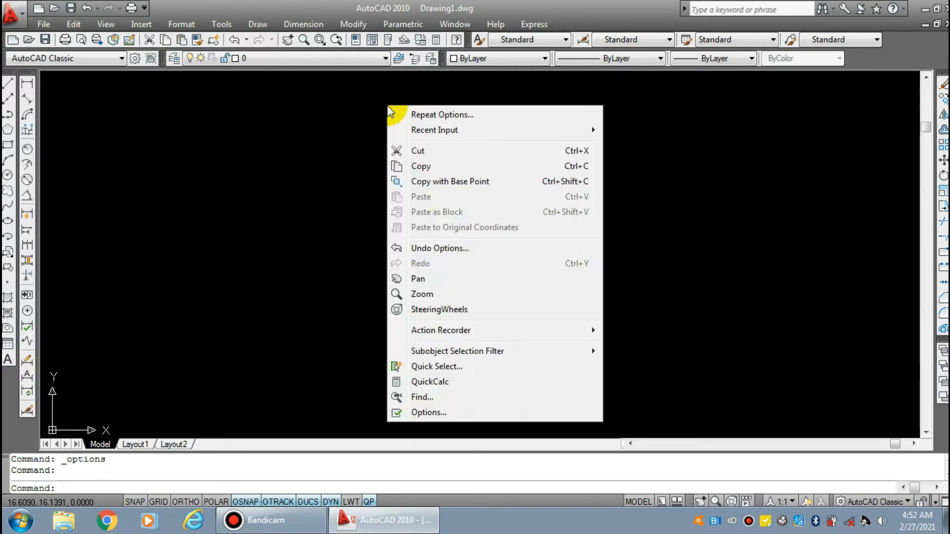
click(418, 409)
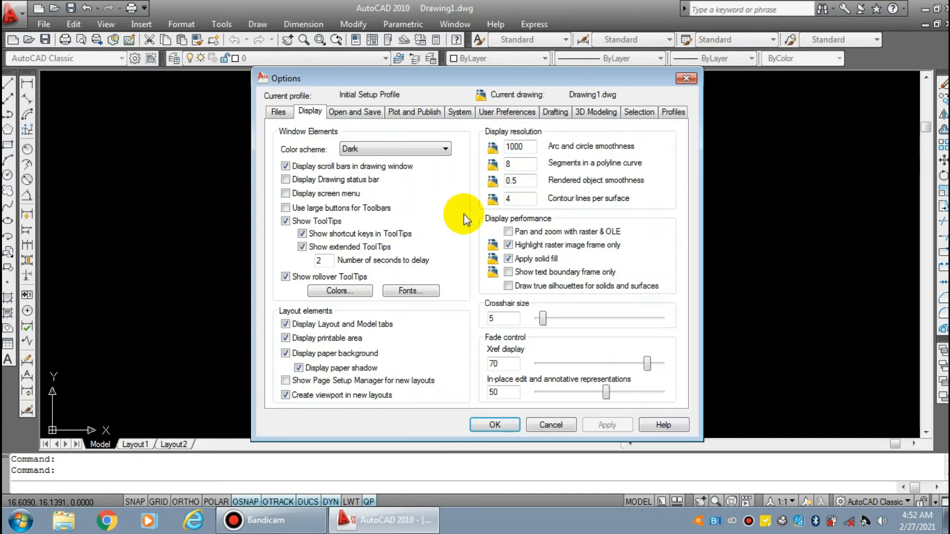
click(339, 291)
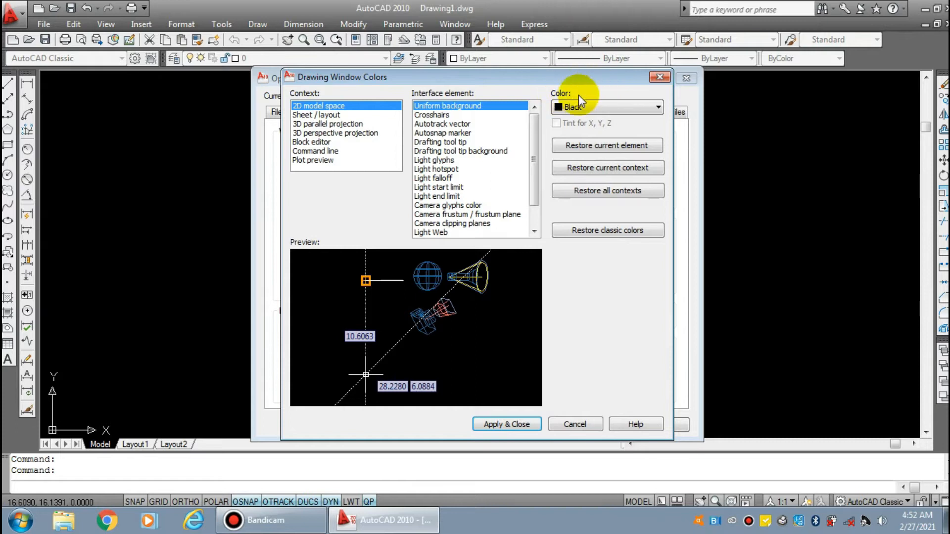
click(574, 107)
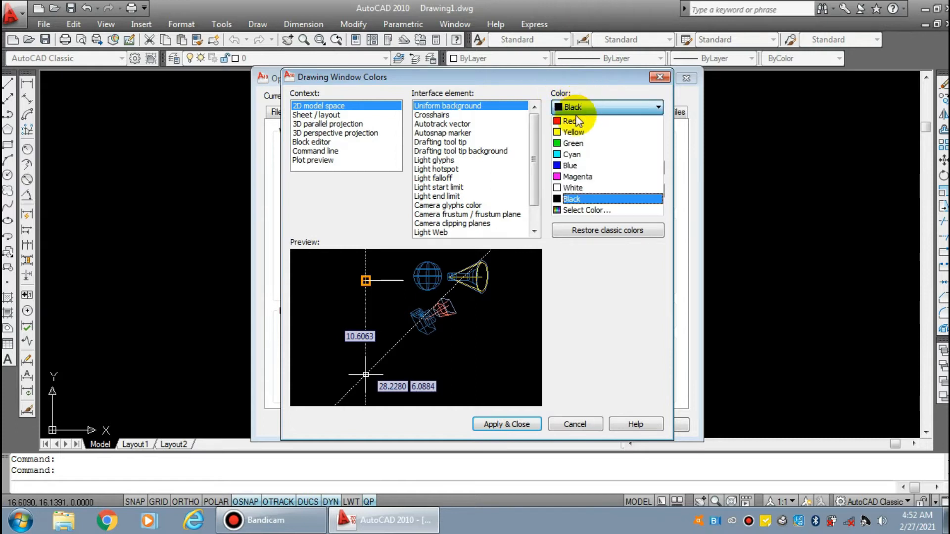
click(582, 188)
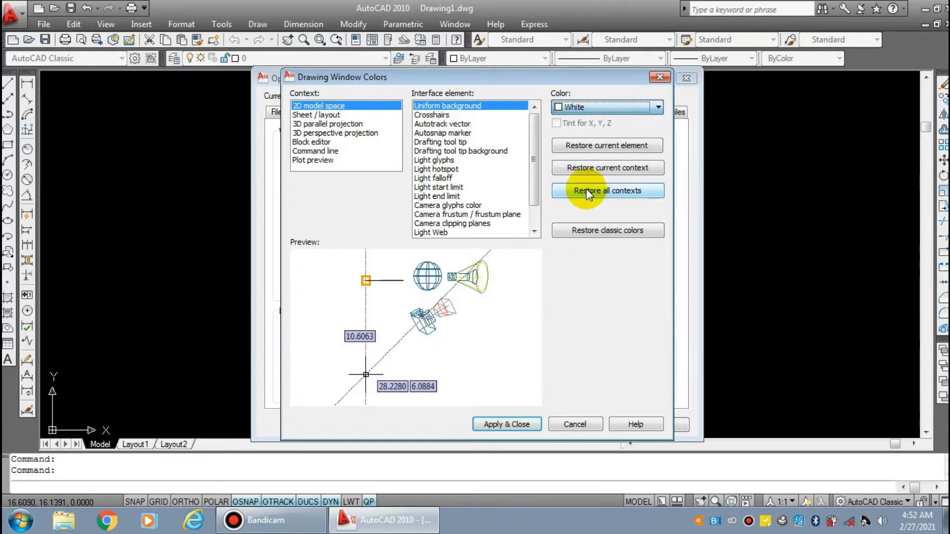
click(523, 425)
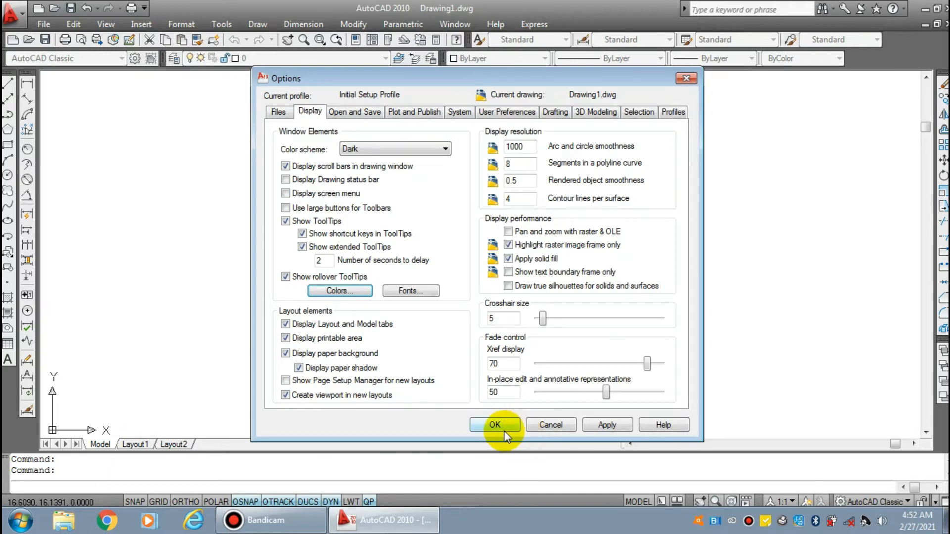
click(505, 429)
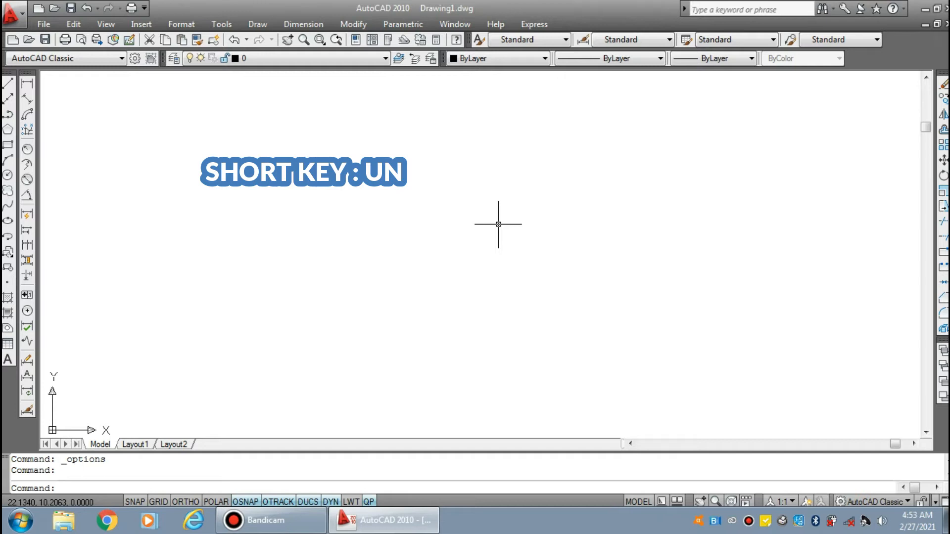
Configure the drawing units with length precision 0 and Centimeters as the insertion scale
text(un)
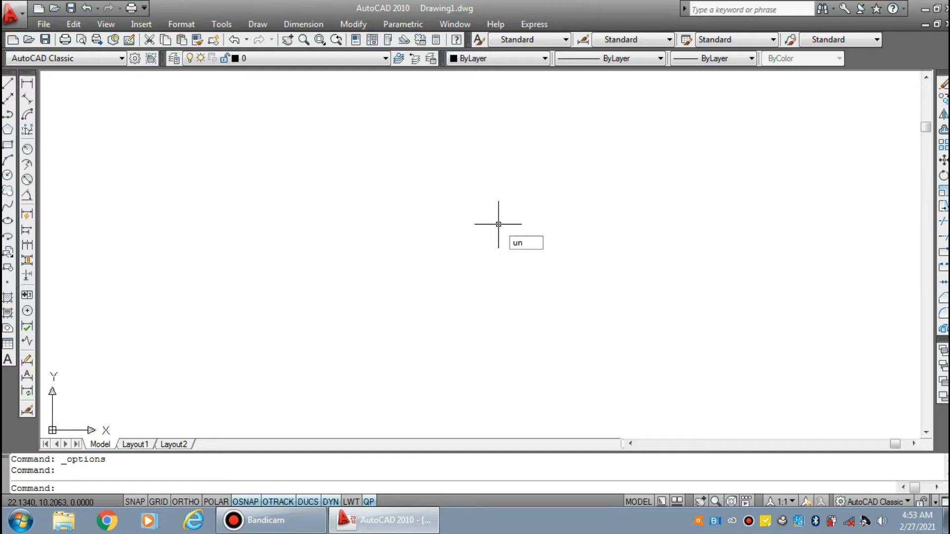
key(Return)
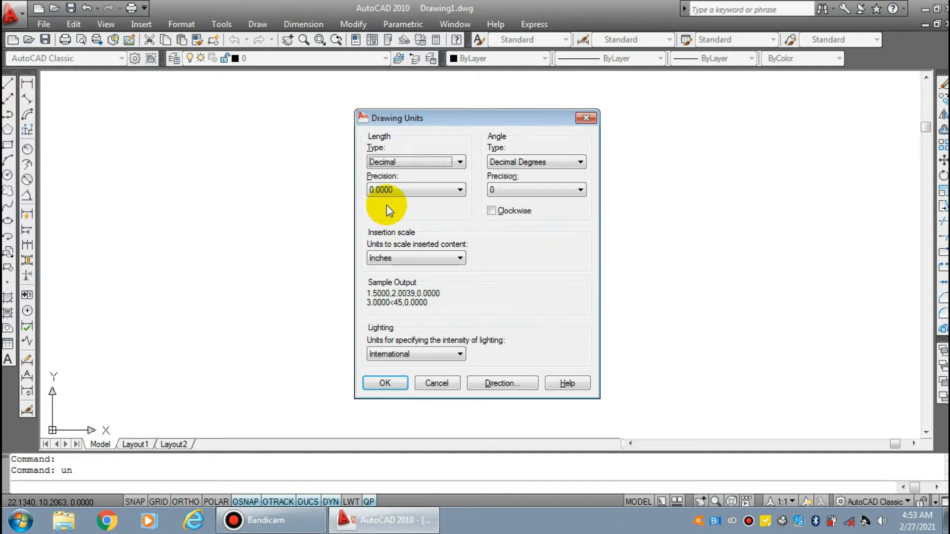
click(459, 190)
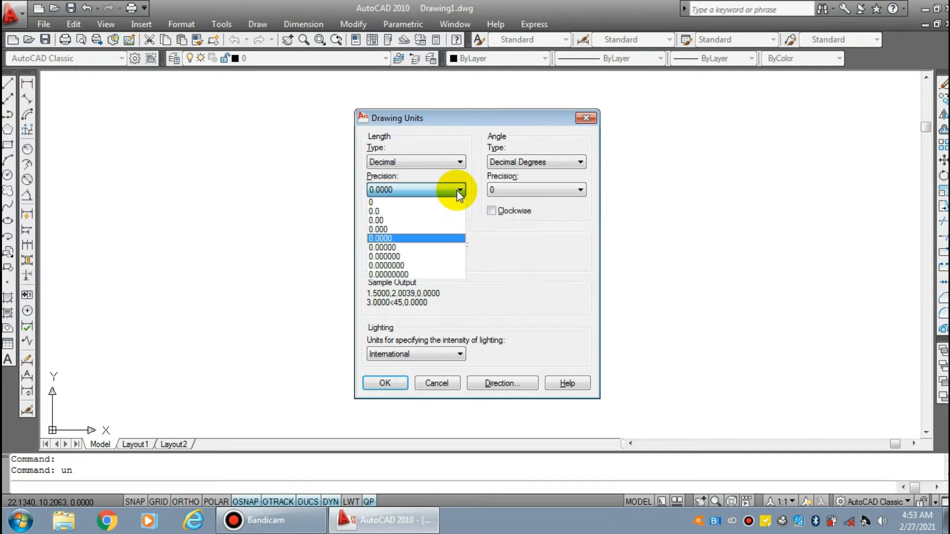
click(392, 203)
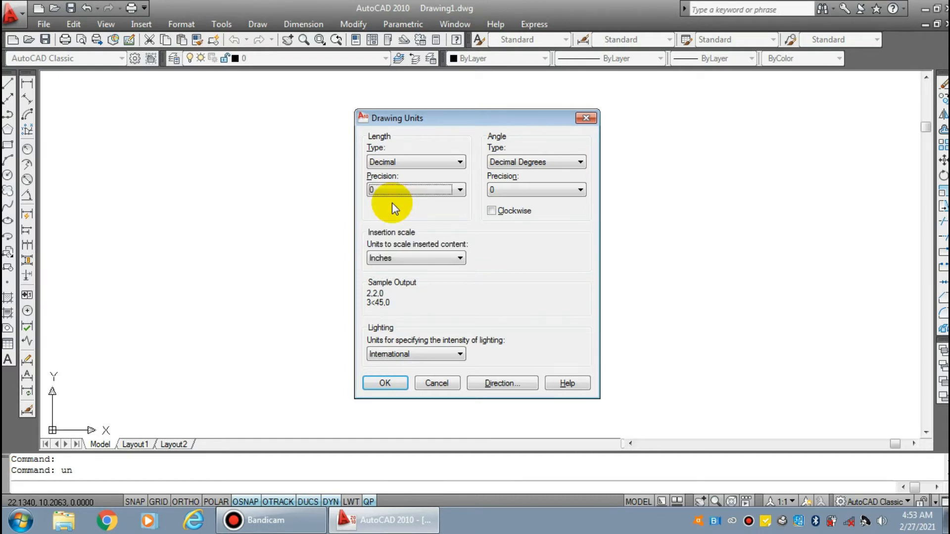
click(443, 256)
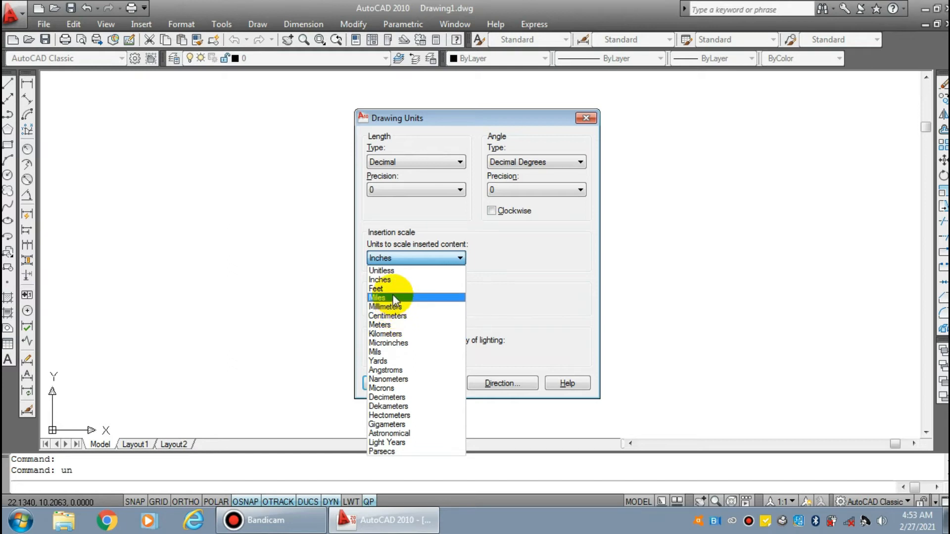
click(388, 317)
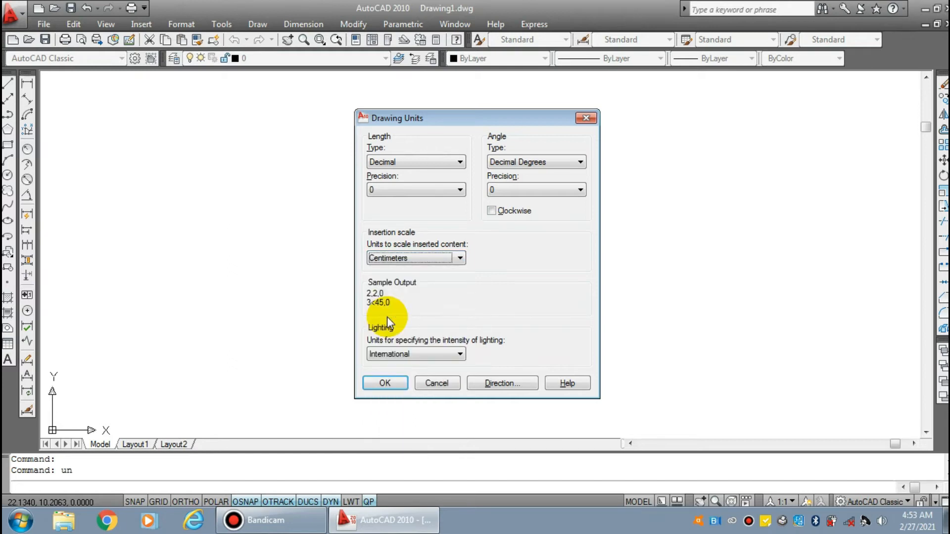
click(395, 382)
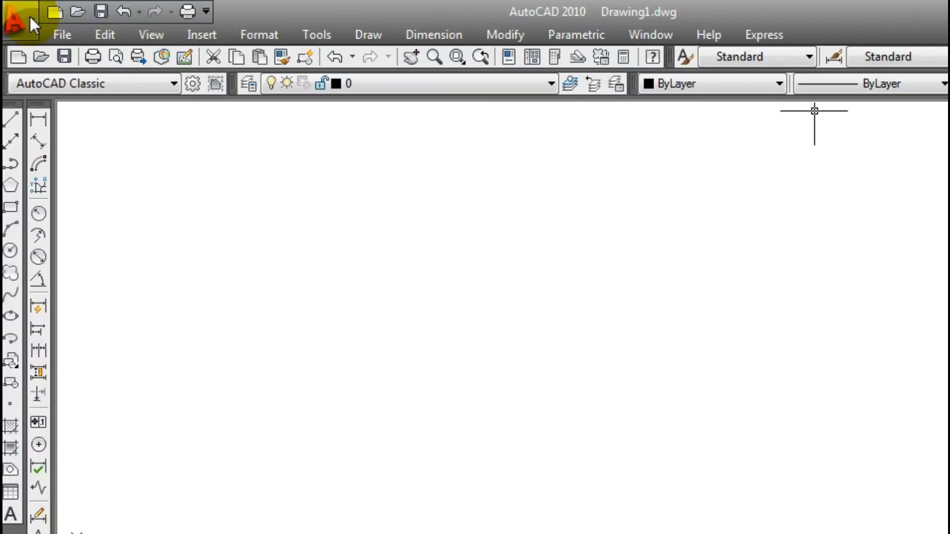
click(33, 23)
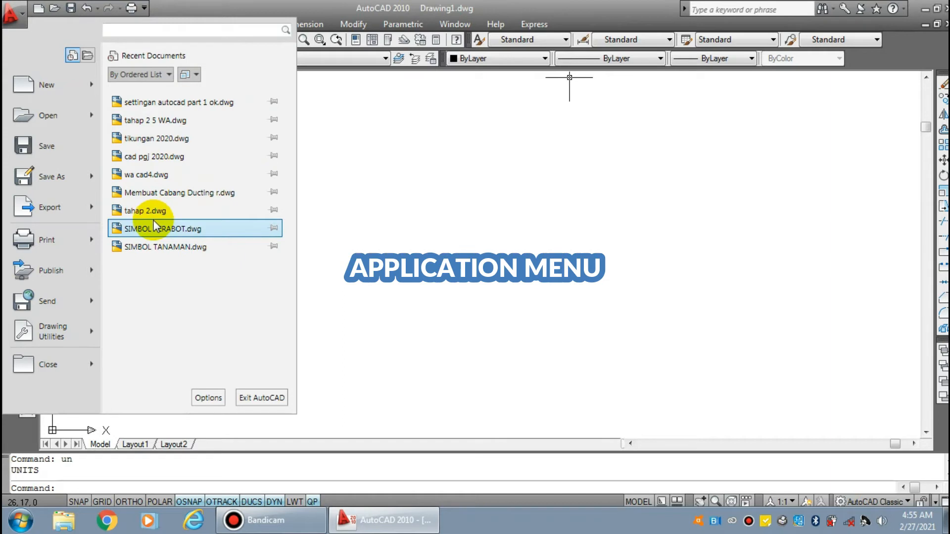
click(19, 20)
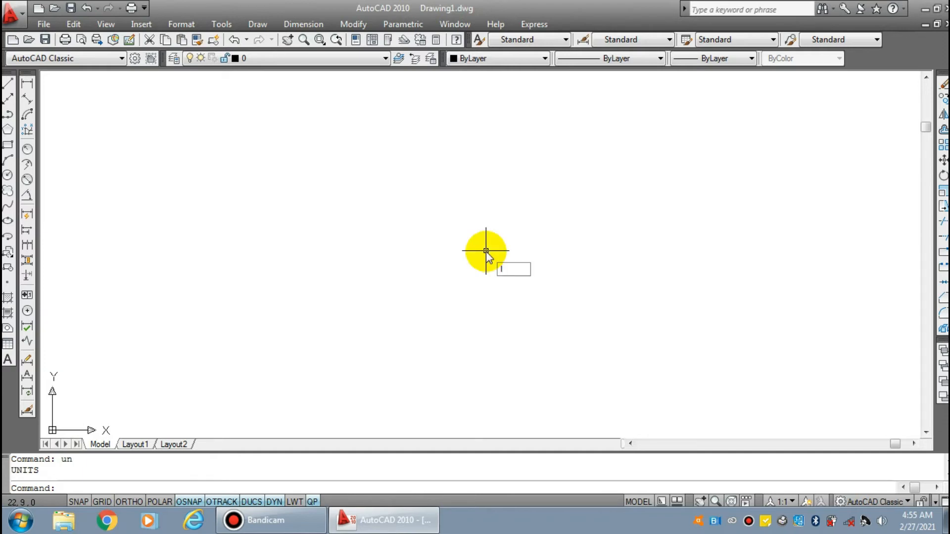
Draw a single line about 14 units long, rising at about 7° in the middle of the drawing area
key(Return)
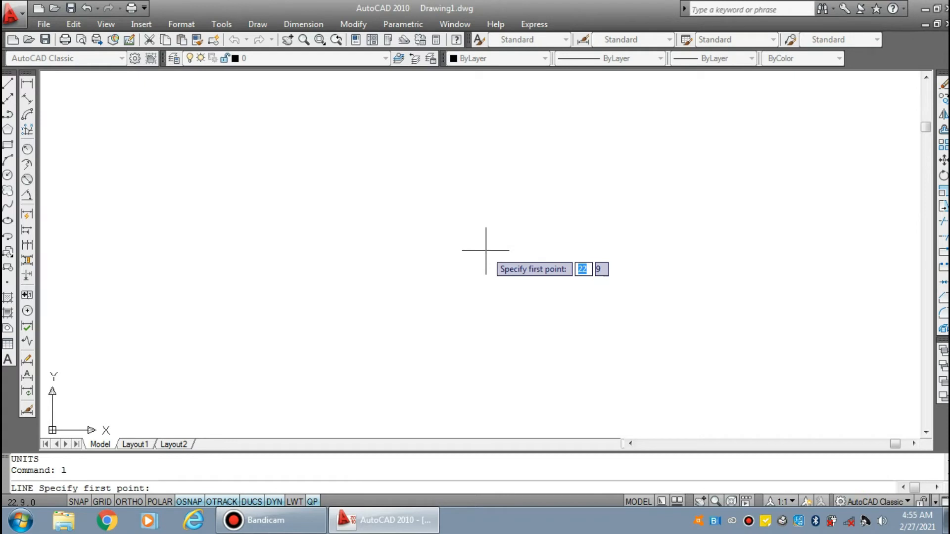
click(349, 241)
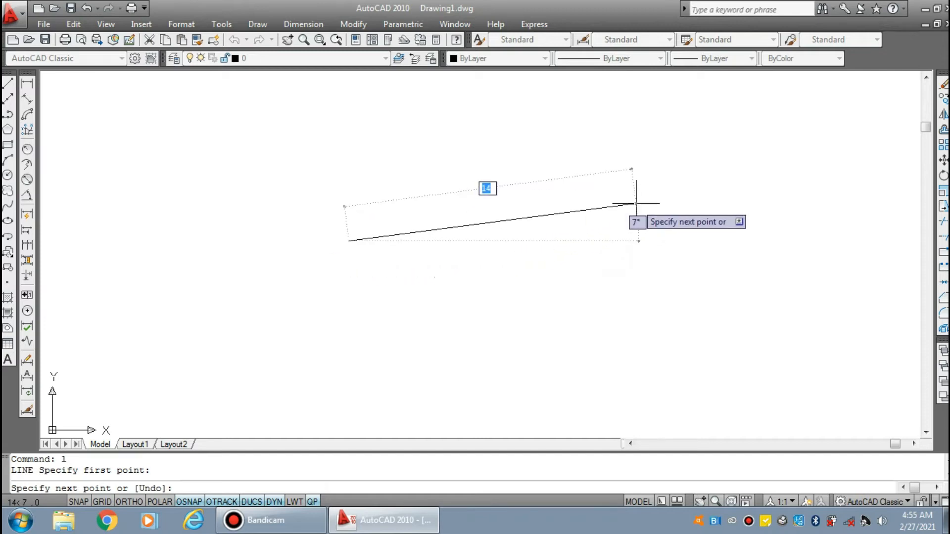
click(636, 203)
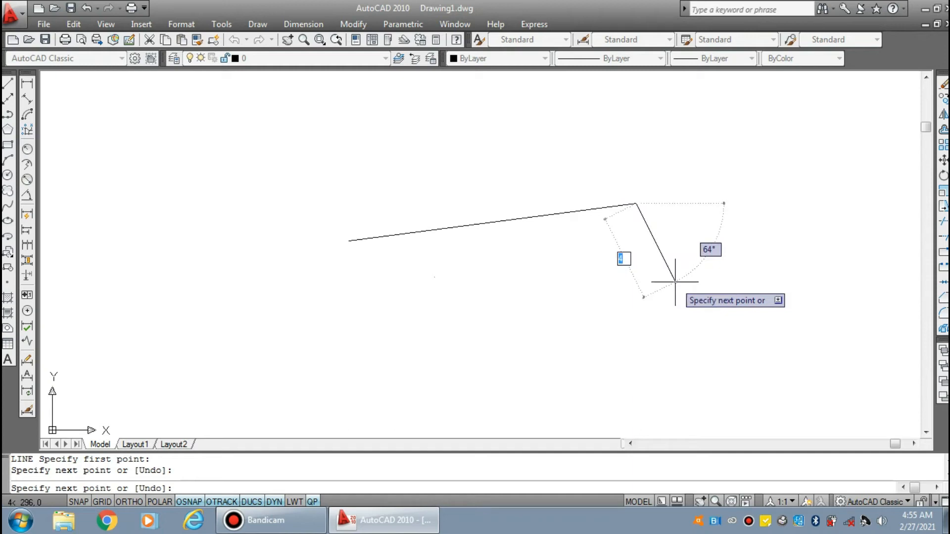
key(Return)
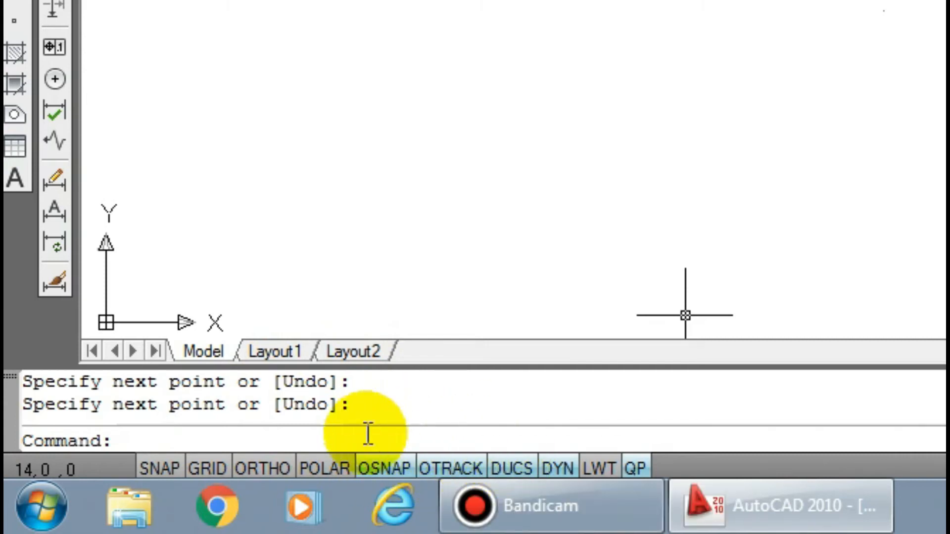
Turn on polar tracking and display the status bar drafting toggles as icons
click(331, 468)
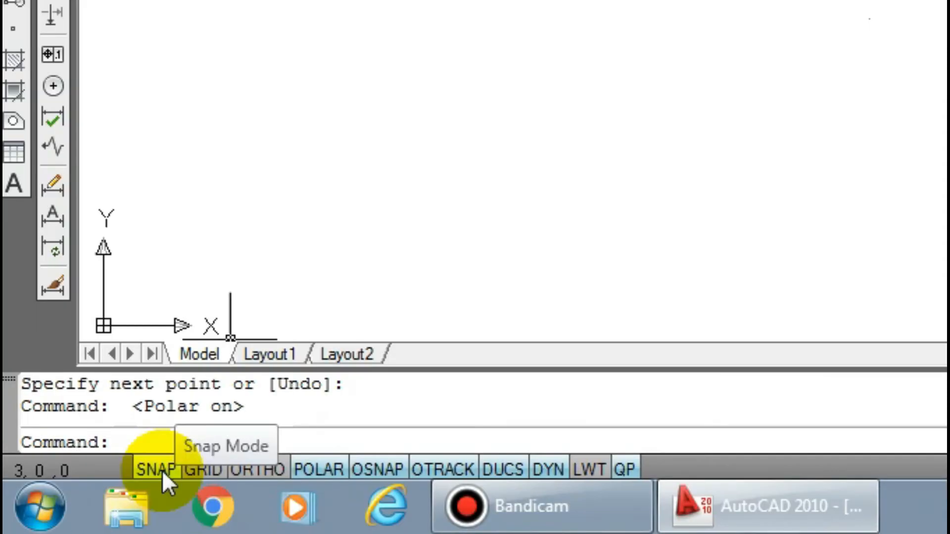
right_click(82, 502)
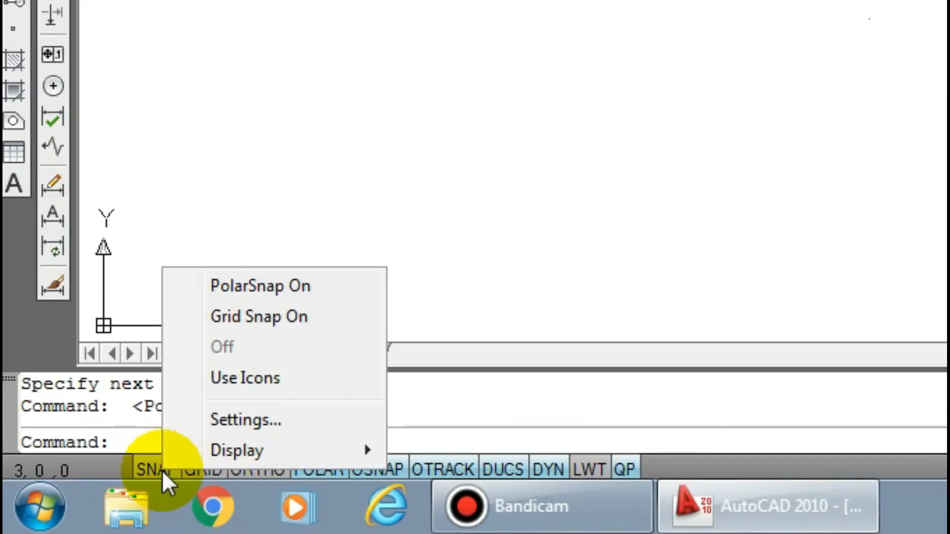
click(251, 378)
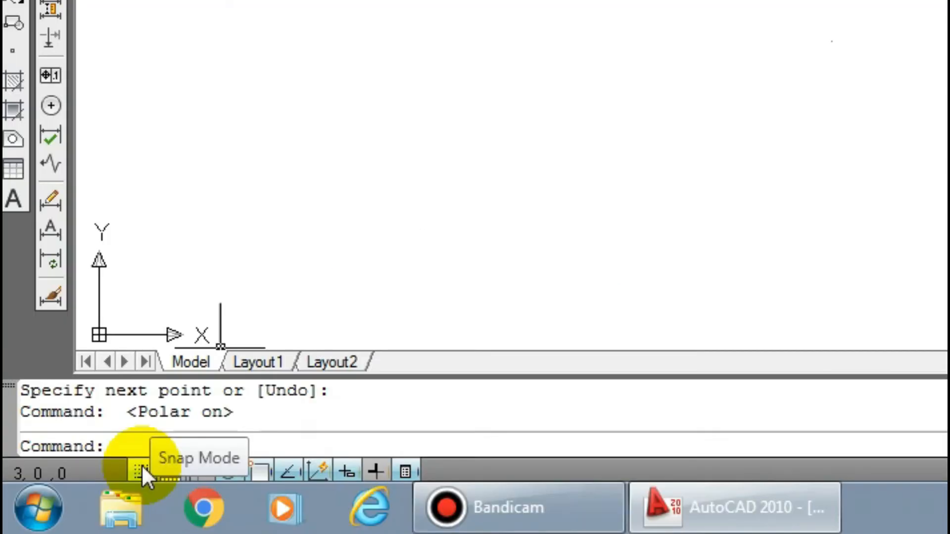
Switch the status bar drafting toggles from icons back to text labels
right_click(142, 465)
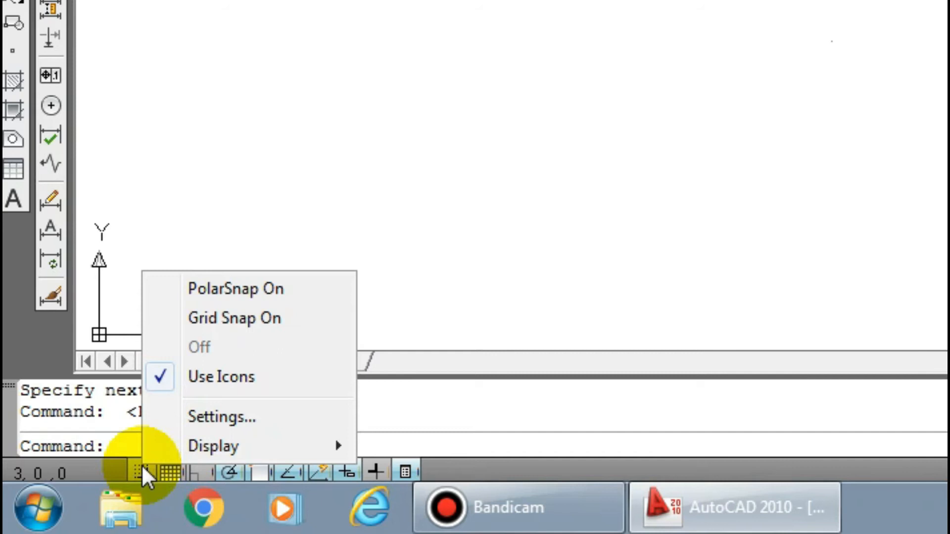
click(230, 381)
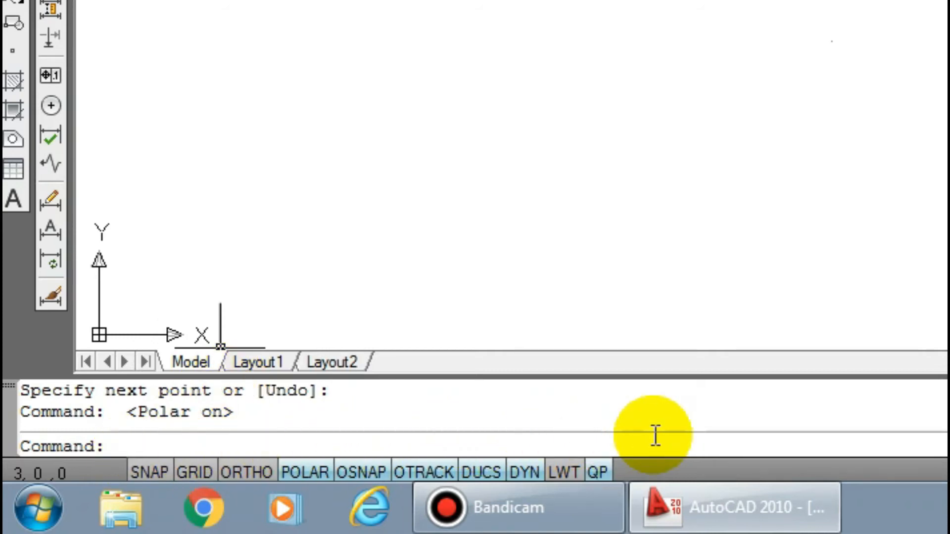
Erase the slanted line from the drawing
click(448, 257)
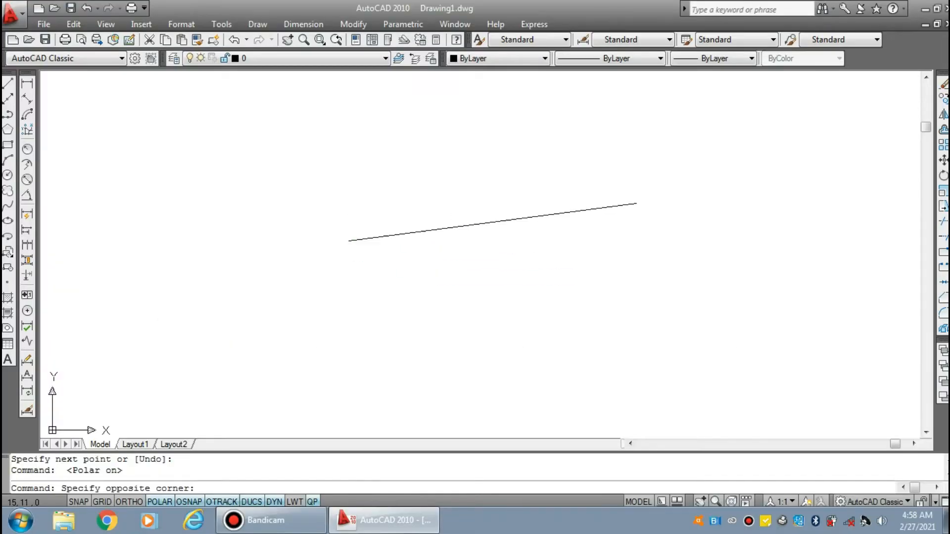
click(353, 210)
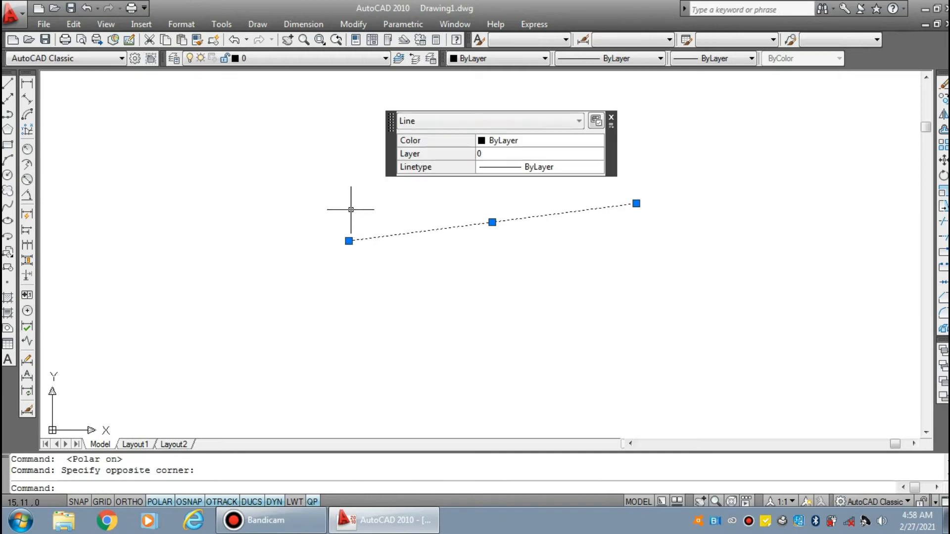
key(Delete)
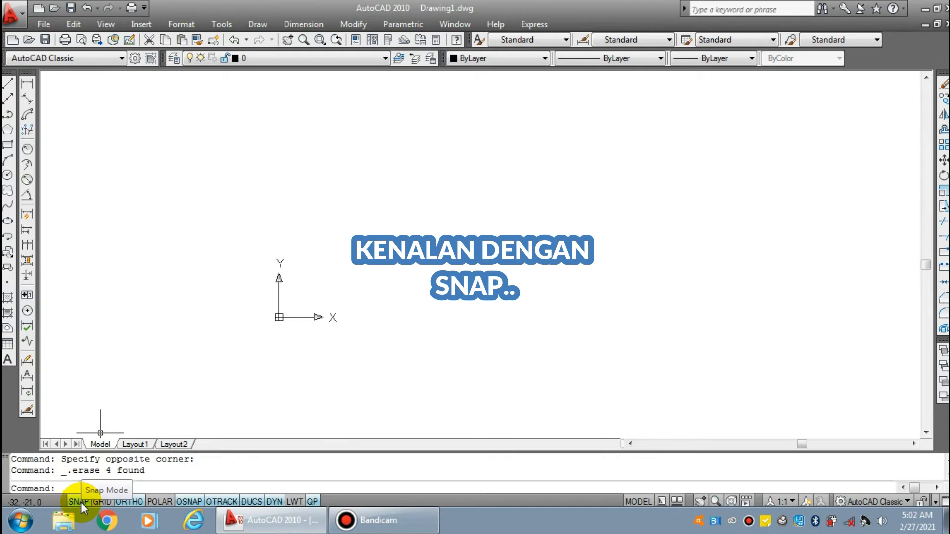
Draw a horizontal line 15 units long, above and to the right of the origin
click(355, 233)
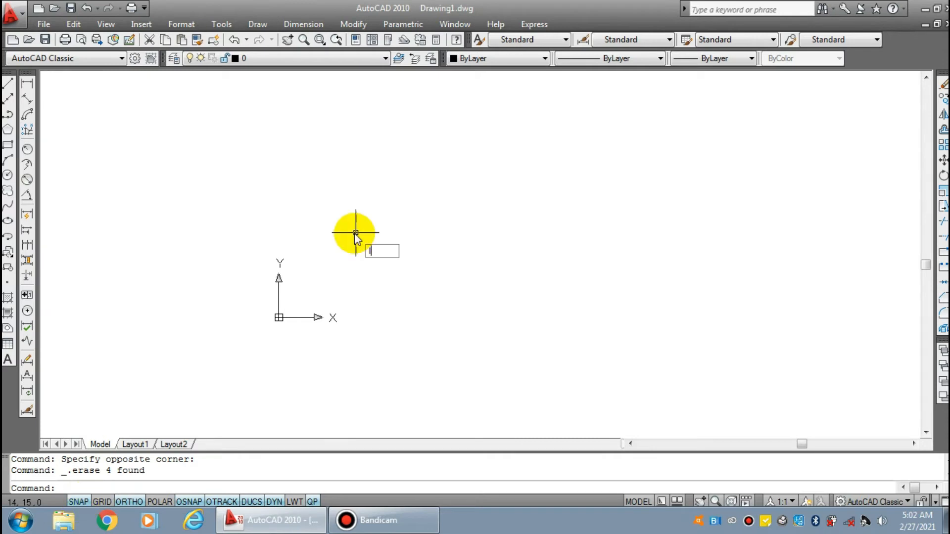
text(l)
key(Return)
click(330, 253)
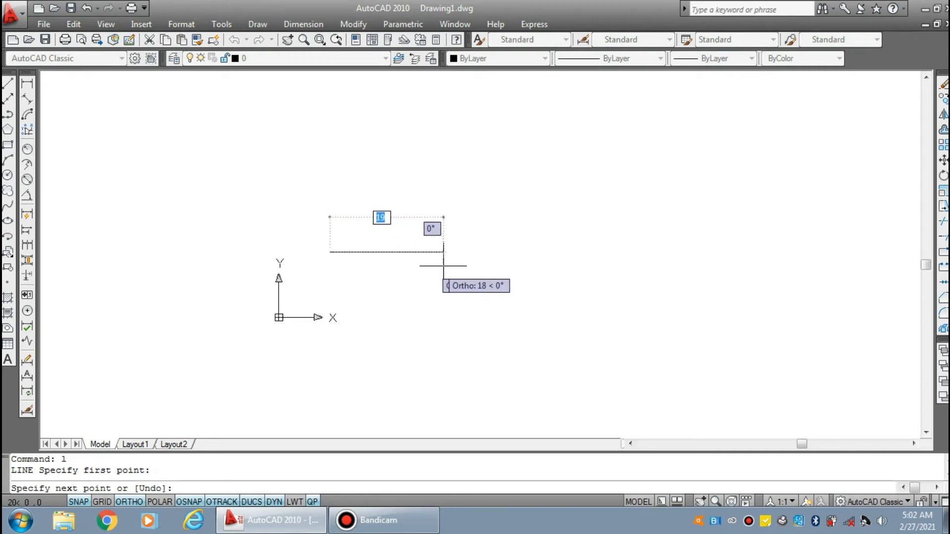
text(1)
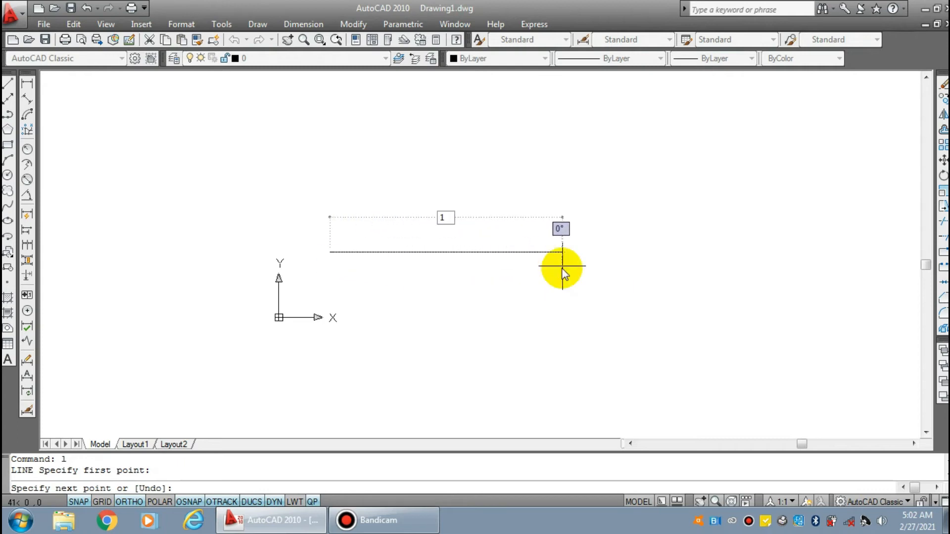
text(5)
key(Return)
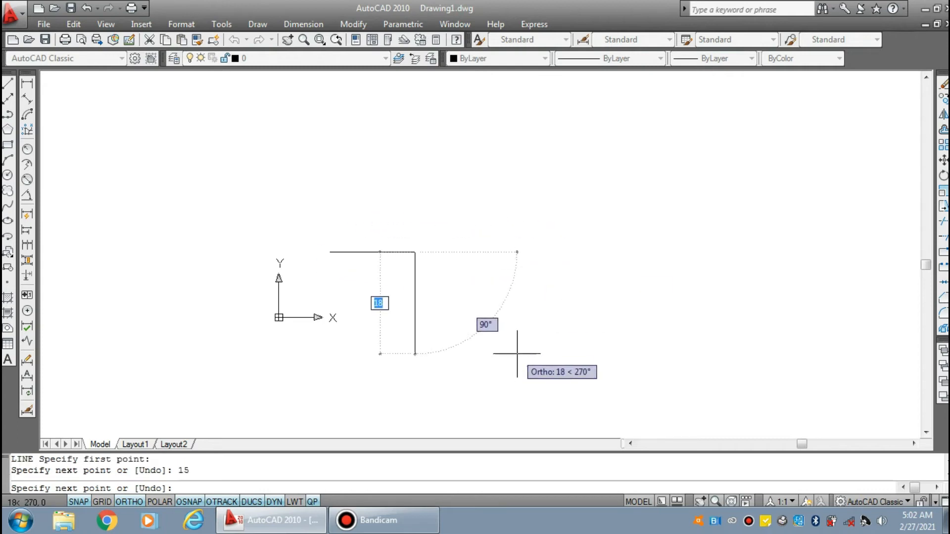
key(Return)
Complete a 15 by 15 square above the horizontal line, drawing from its left endpoint around to its right endpoint
scroll(392, 241, up, 4)
middle_drag(392, 241, 483, 267)
middle_drag(322, 208, 332, 281)
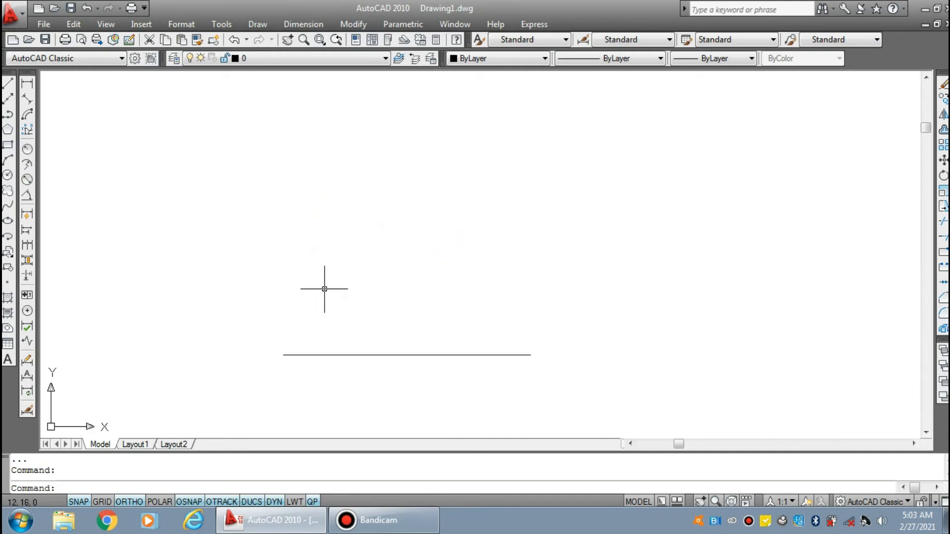
text(l)
key(Return)
scroll(324, 290, down, 4)
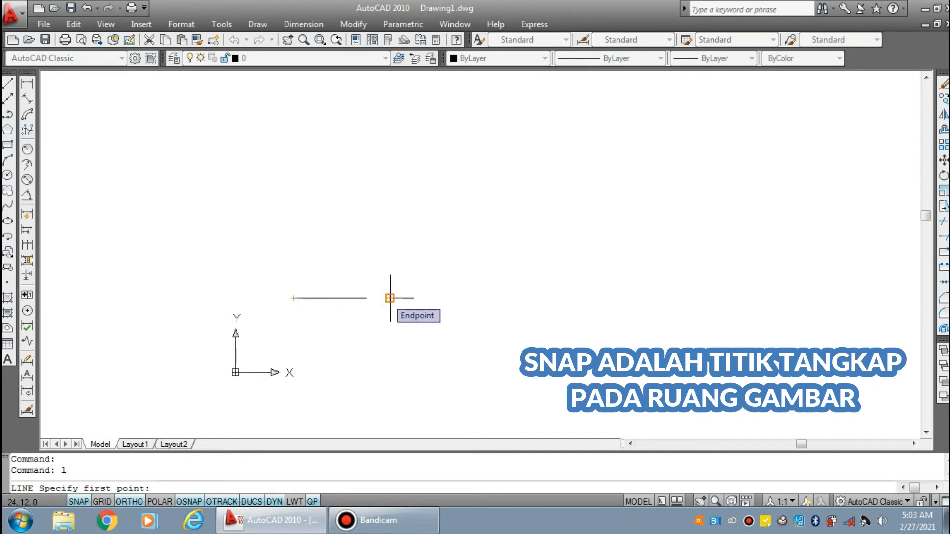
click(293, 298)
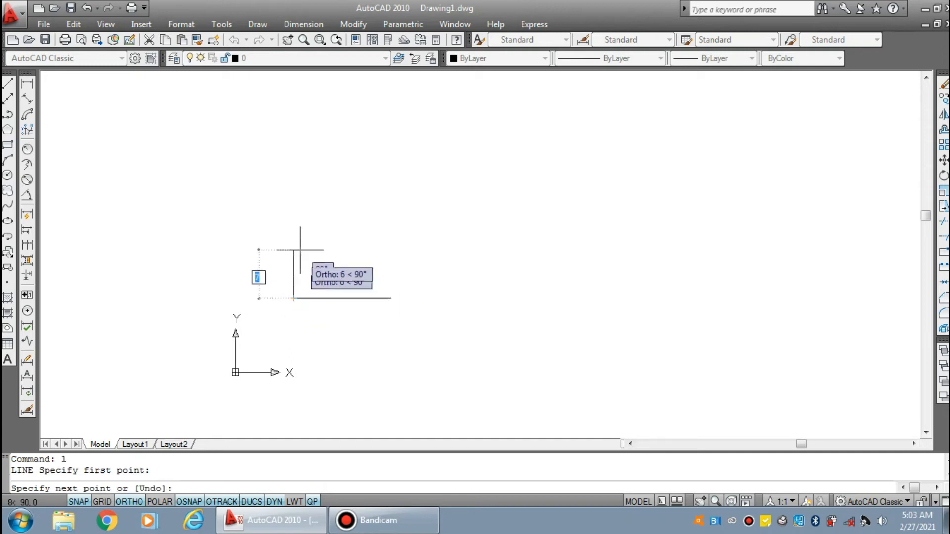
text(15)
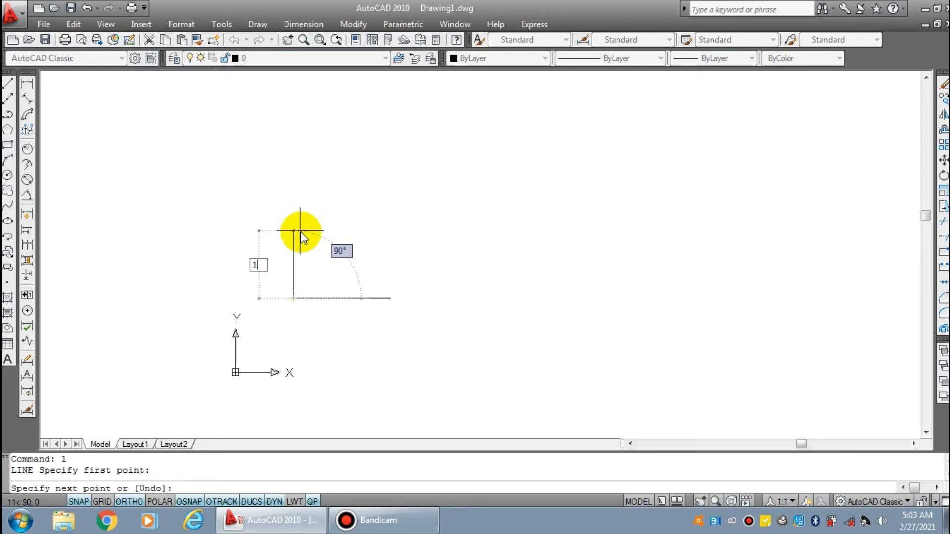
key(Return)
text(15)
key(Return)
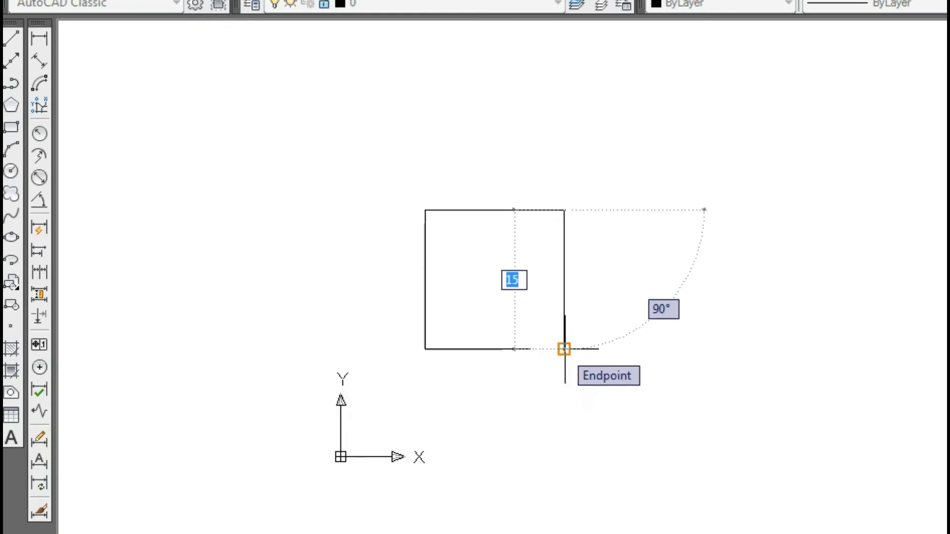
click(564, 349)
key(Return)
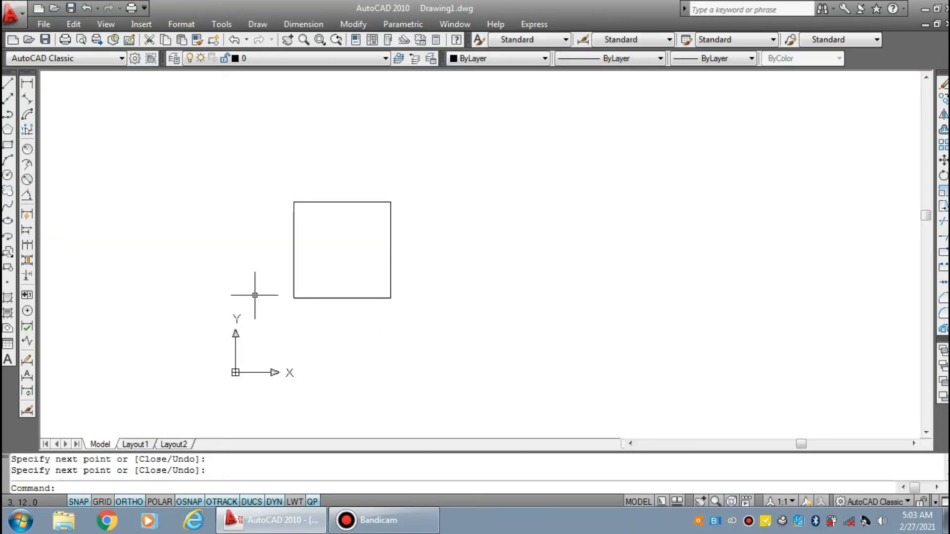
Set the snap X and Y spacing to 1 in the drafting settings
right_click(79, 503)
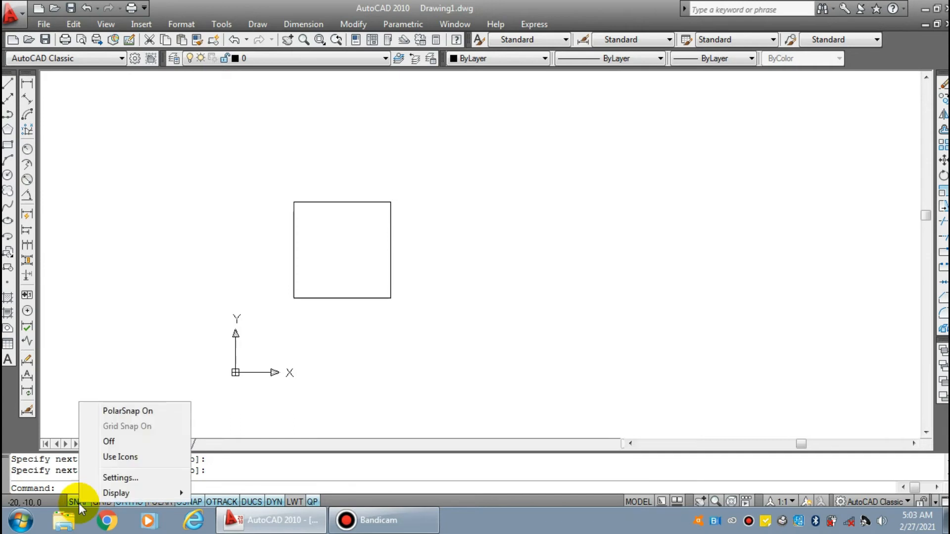
click(145, 482)
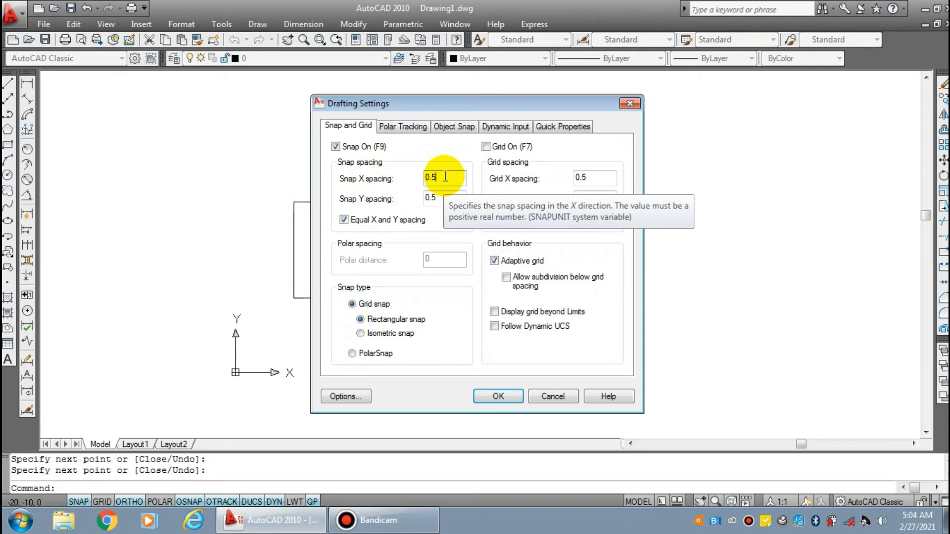
drag(443, 178, 393, 179)
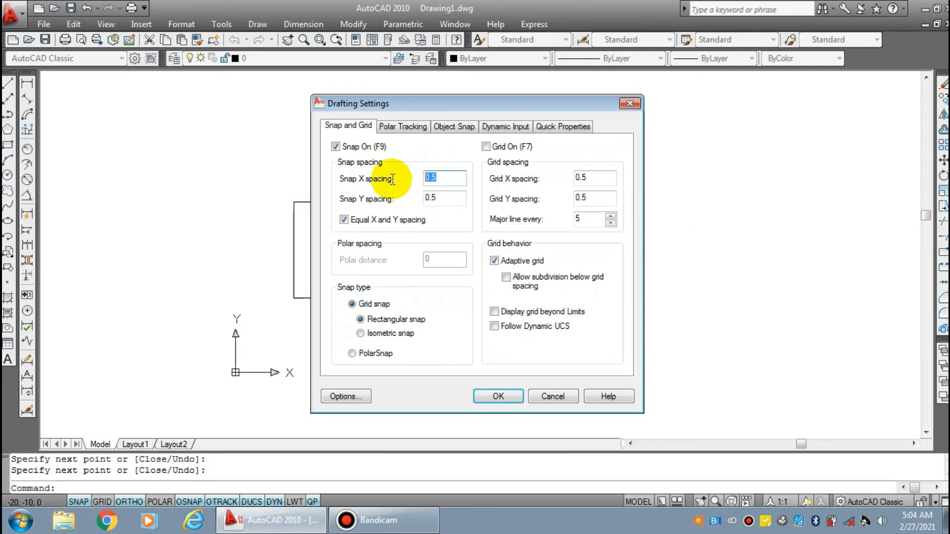
text(1)
click(431, 198)
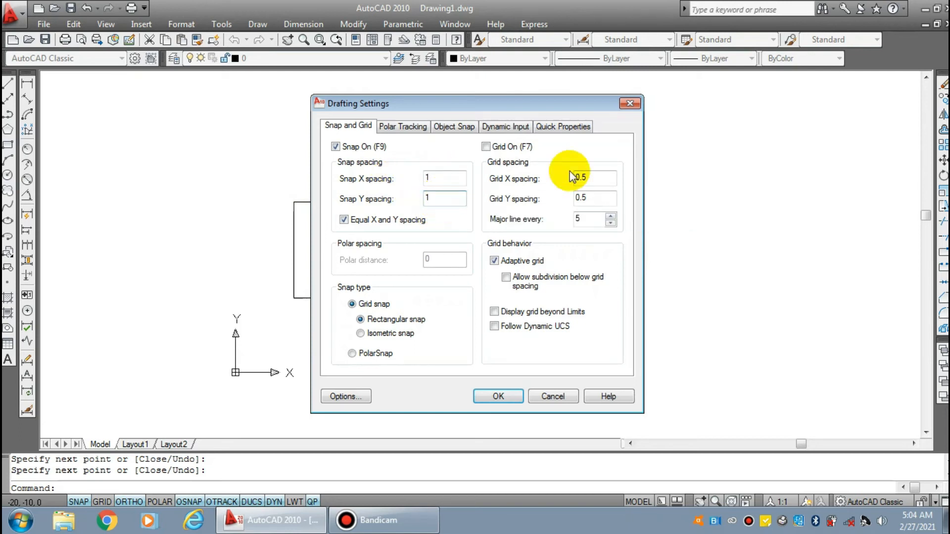
Set the grid X and Y spacing to 1 and accept the drafting settings
click(591, 178)
text(1)
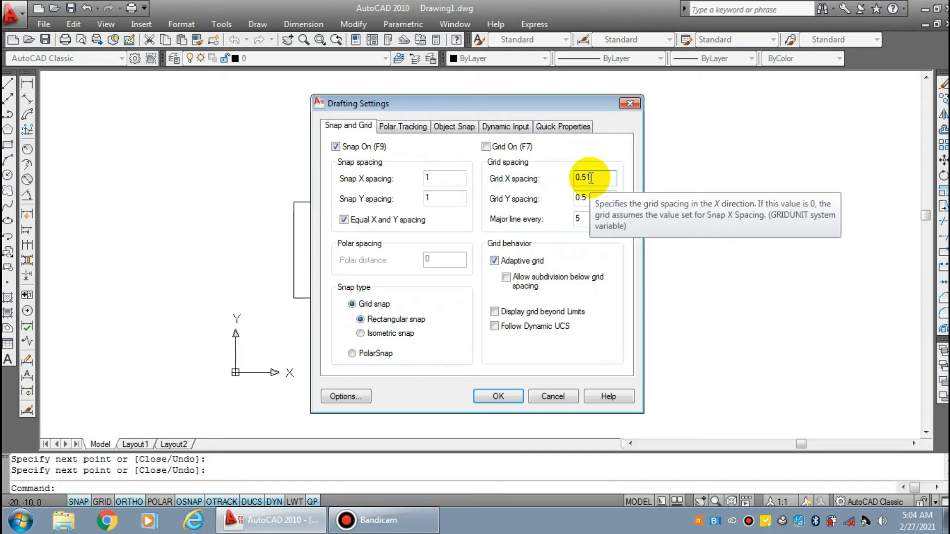
key(BackSpace)
text(1)
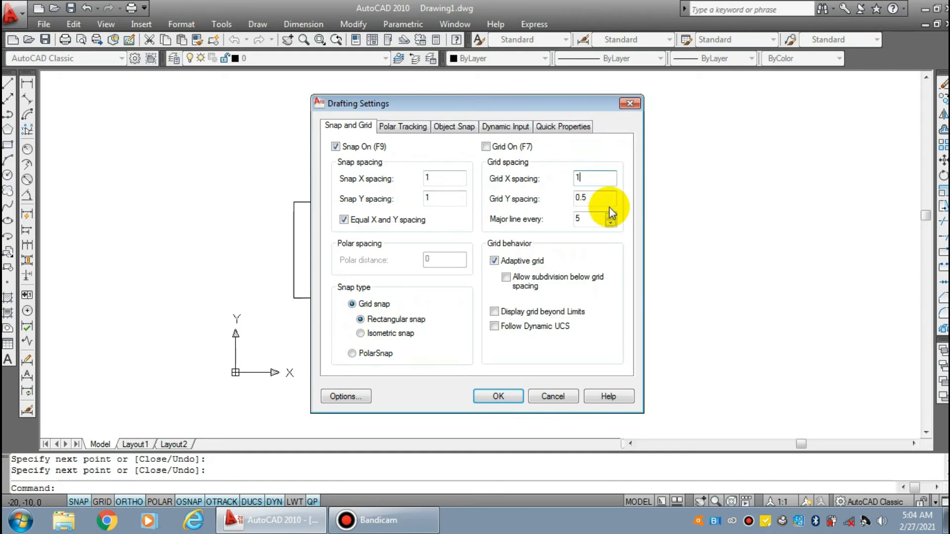
click(594, 199)
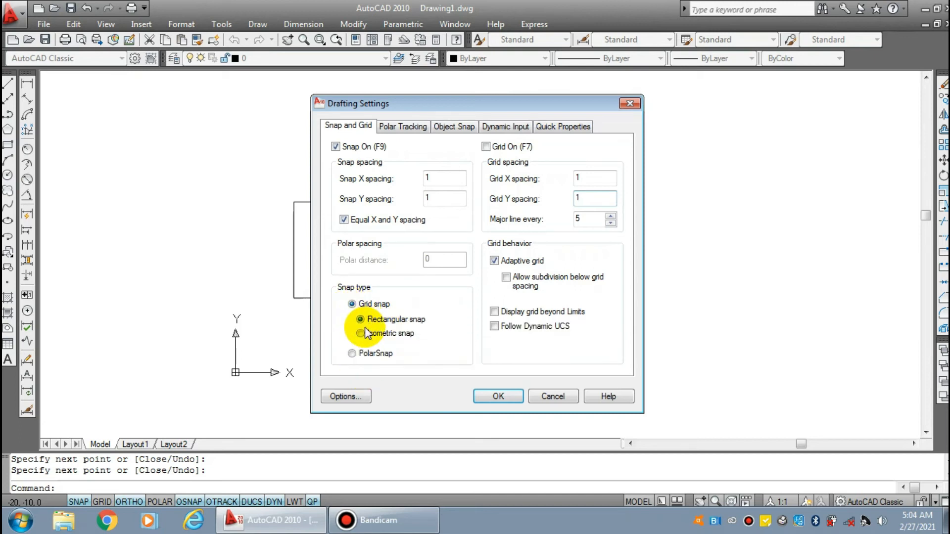
click(510, 396)
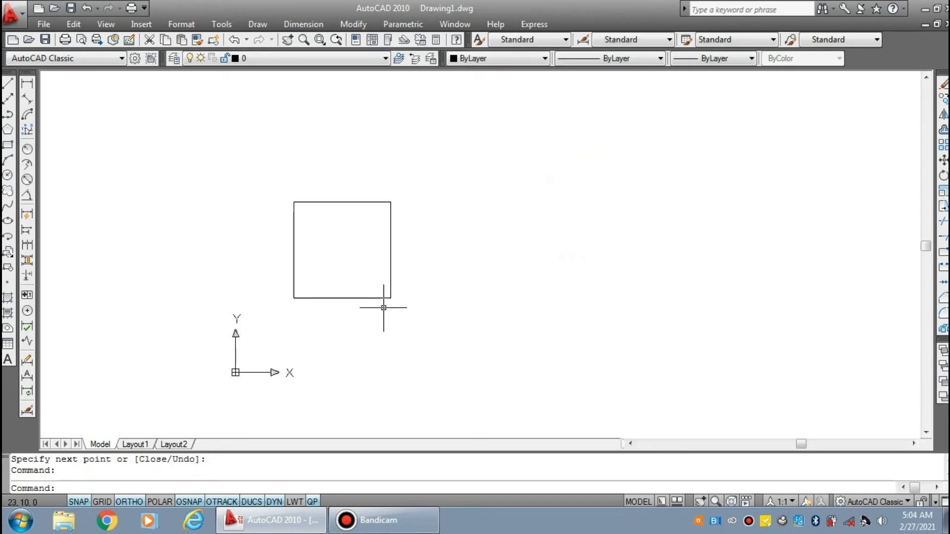
Draw a second 15 by 15 square from lines, to the right of the first square
text(l)
key(Return)
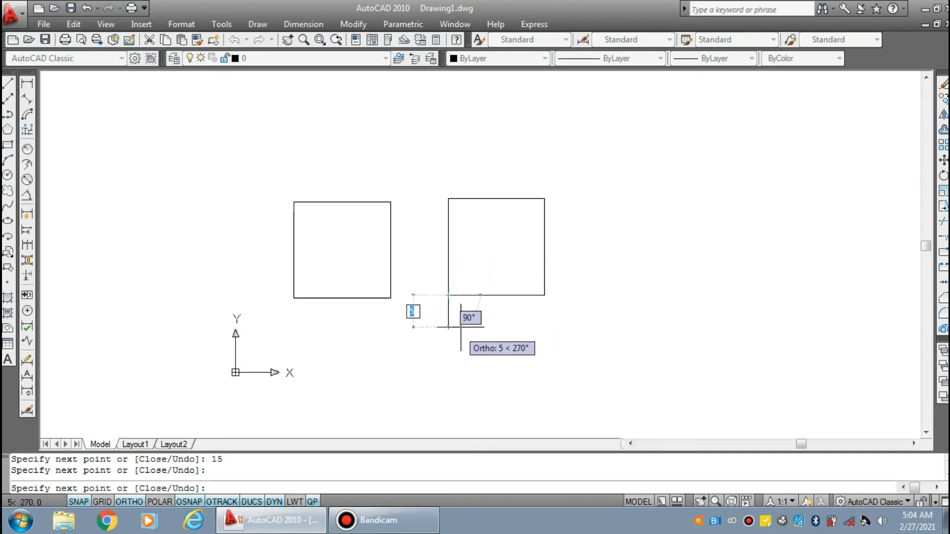
key(Escape)
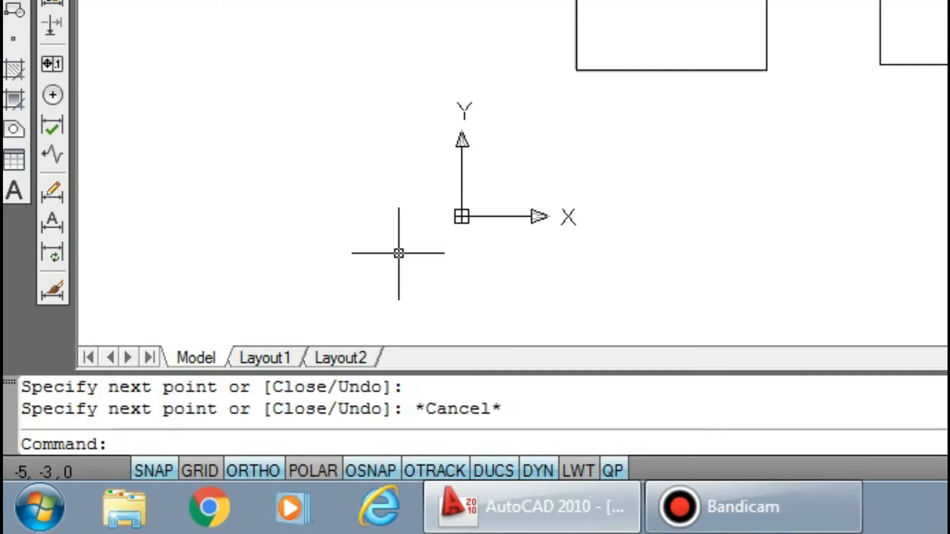
Turn on the grid display and inspect the grid dots around the origin
click(196, 474)
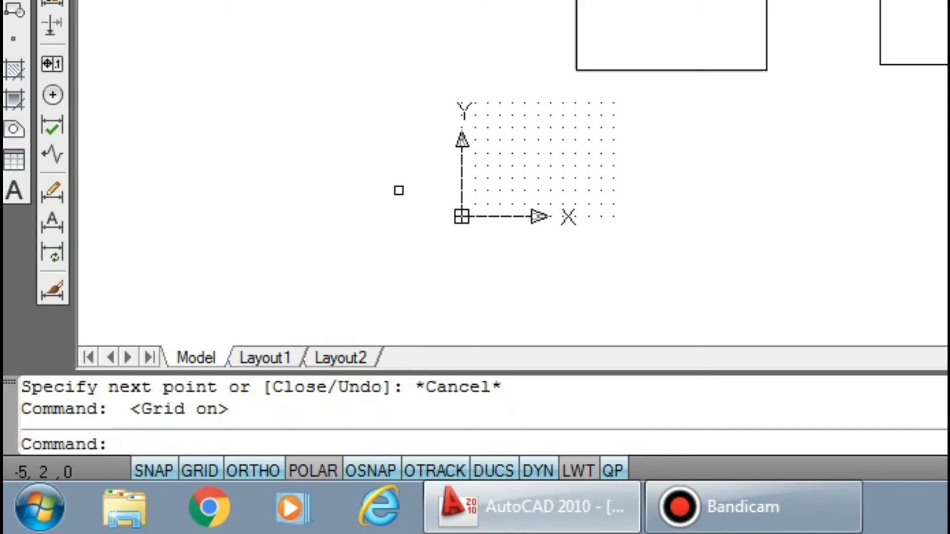
scroll(477, 240, up, 8)
middle_drag(717, 25, 663, 218)
scroll(664, 153, down, 5)
scroll(666, 150, up, 2)
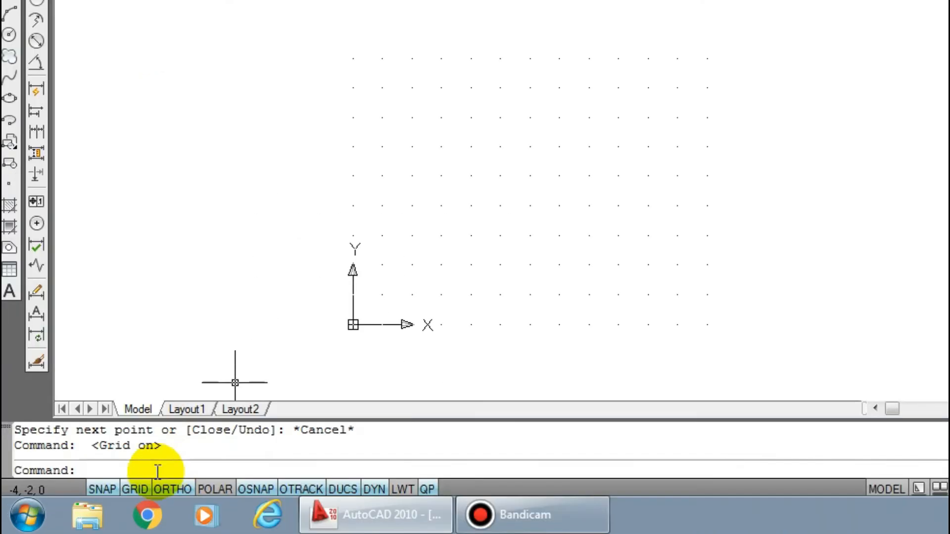
Turn off the grid and draw a 15-unit horizontal line below the first square with Ortho on
click(138, 486)
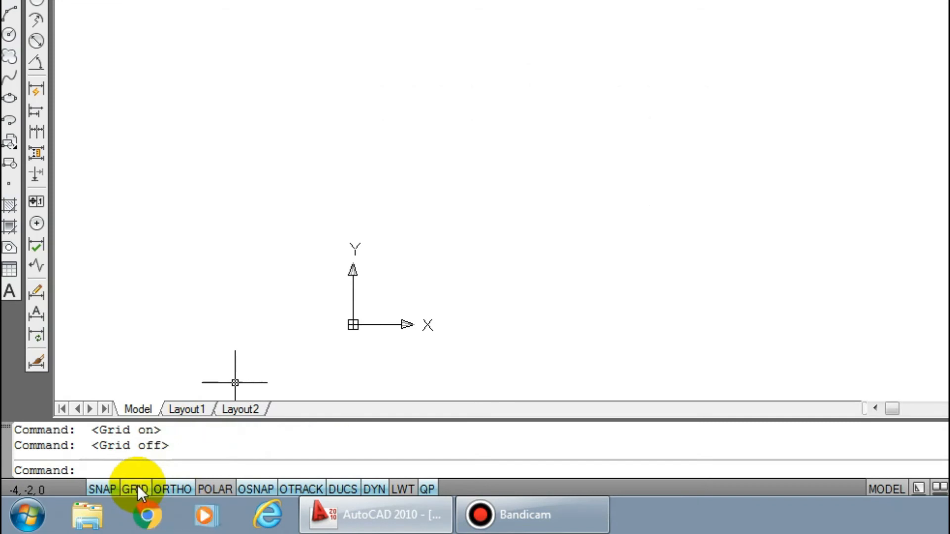
scroll(235, 324, down, 4)
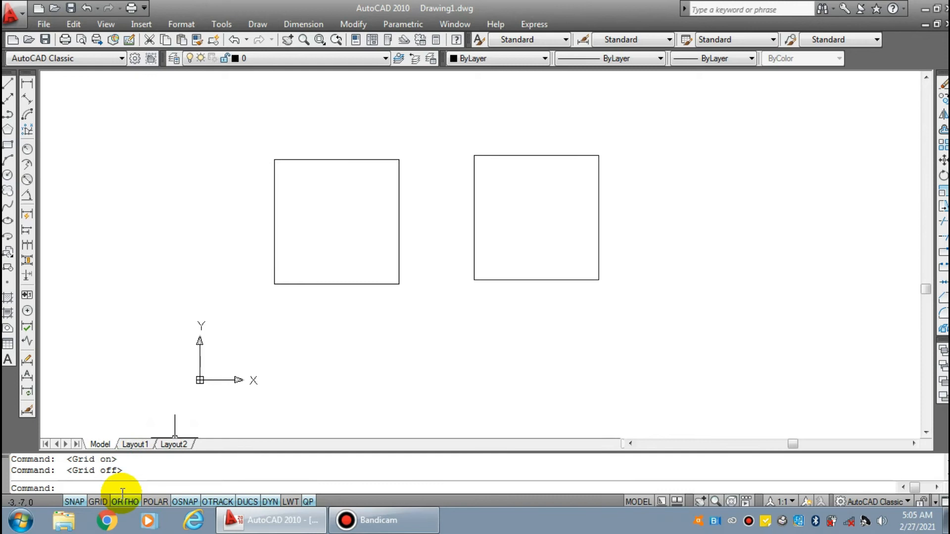
key(Return)
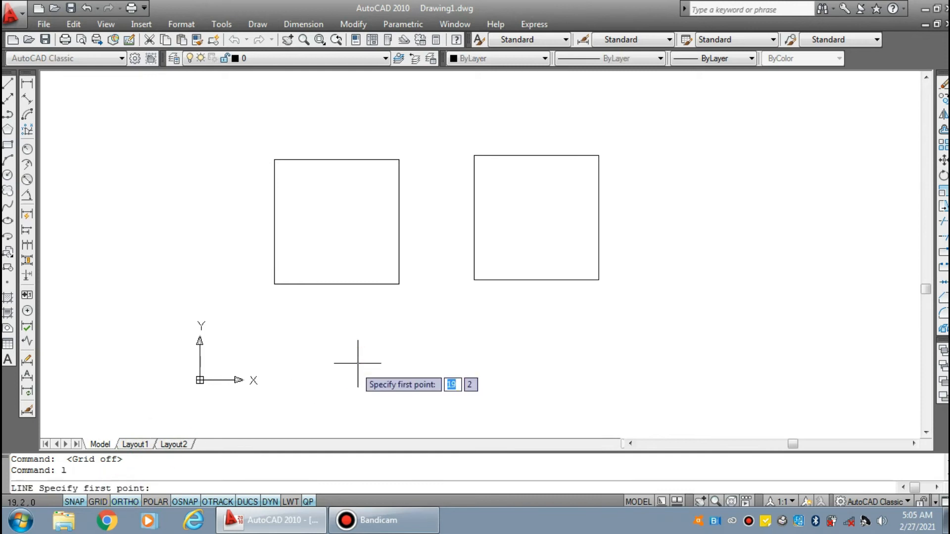
click(324, 380)
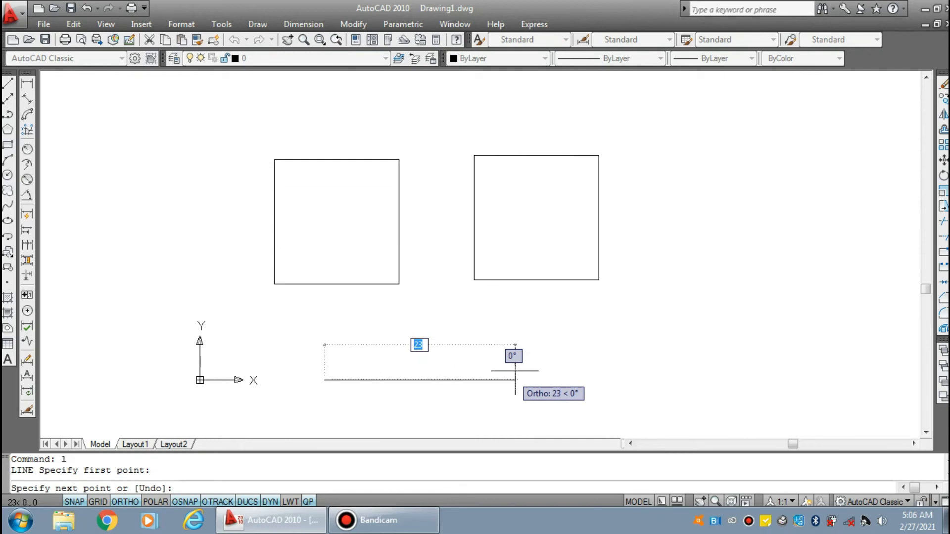
text(15)
key(Return)
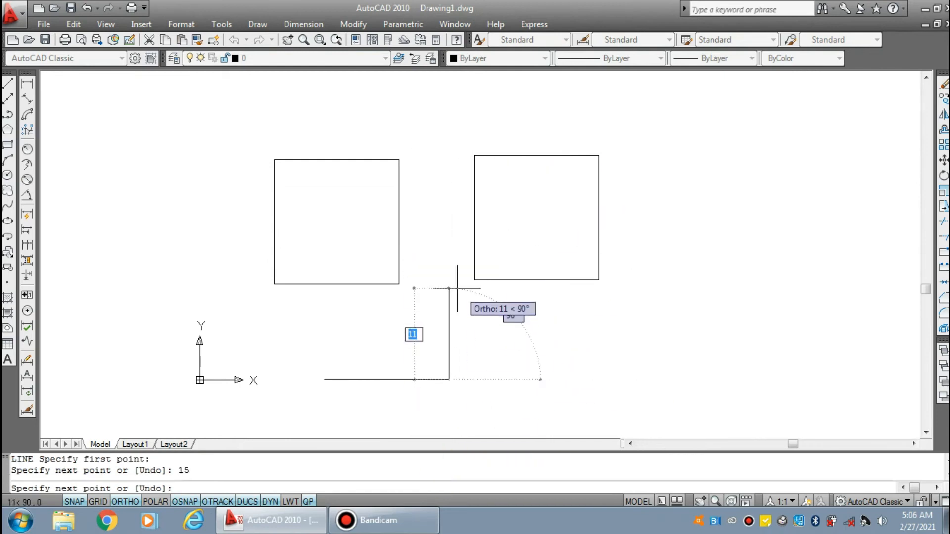
key(Return)
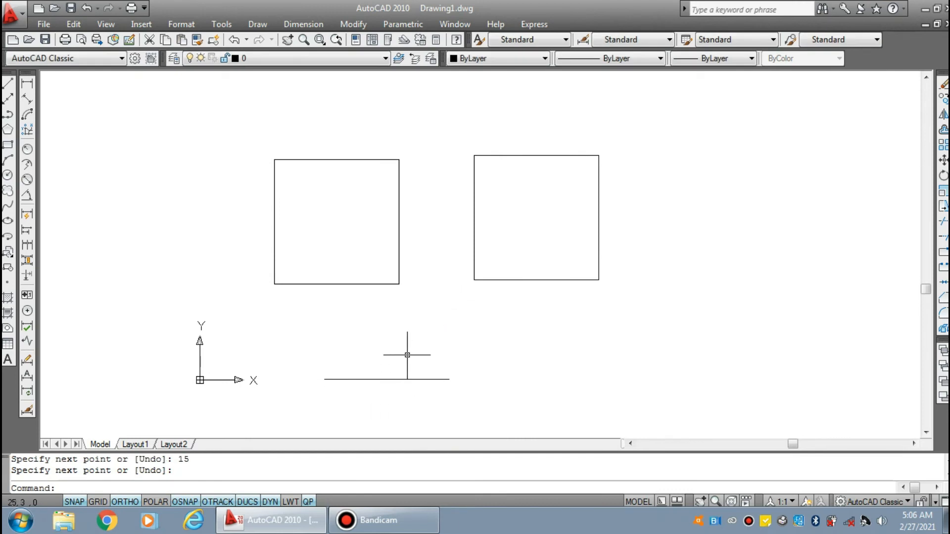
Turn off Ortho and draw a right triangle above the 15-unit line, with a base of about 14 and a hypotenuse of about 15 at 23°
click(125, 503)
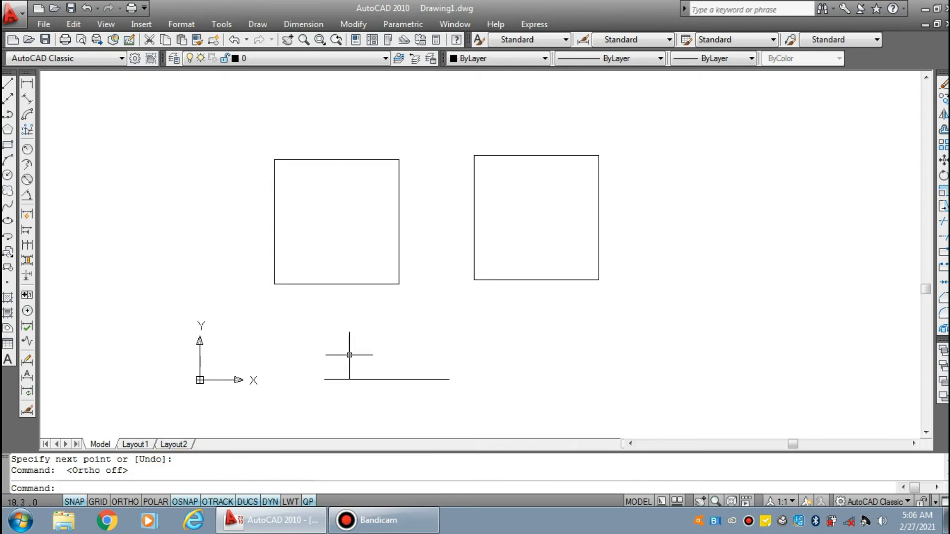
text(l)
key(Return)
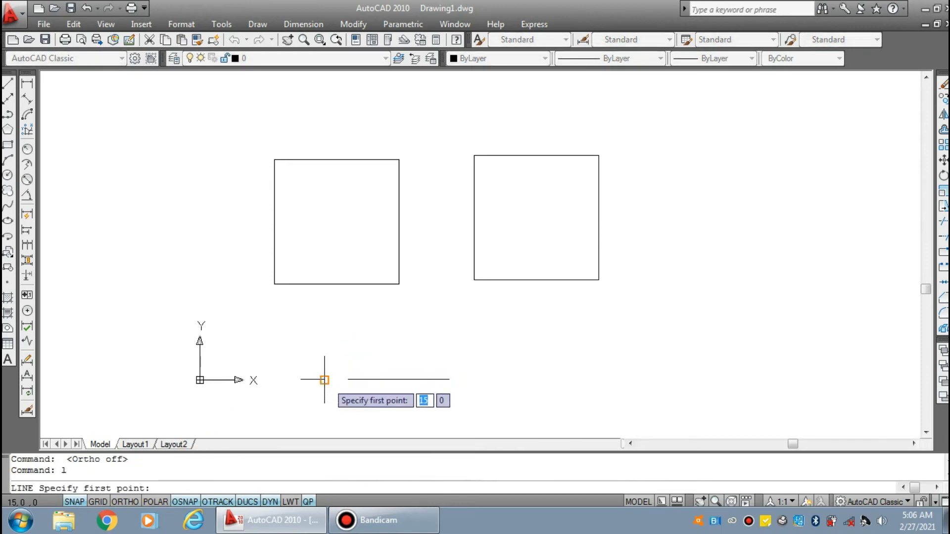
click(324, 355)
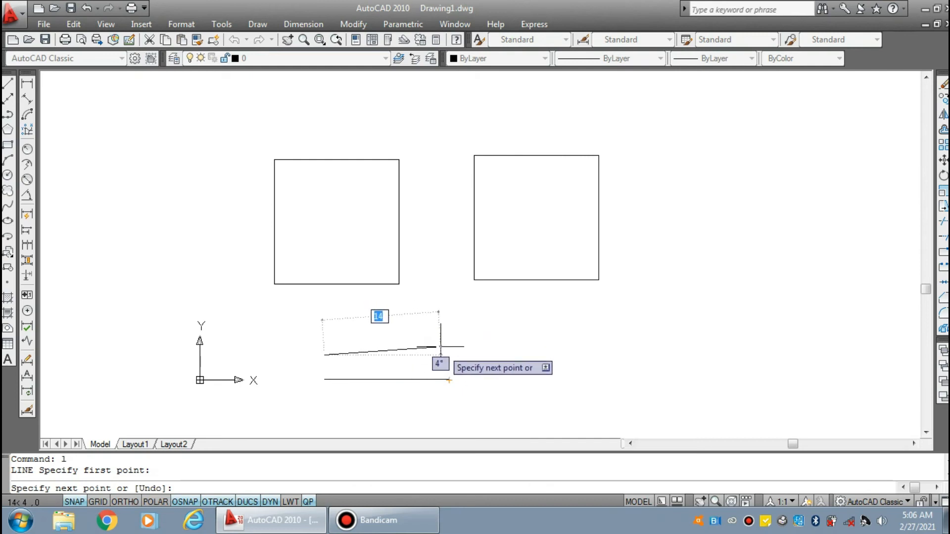
scroll(448, 349, up, 3)
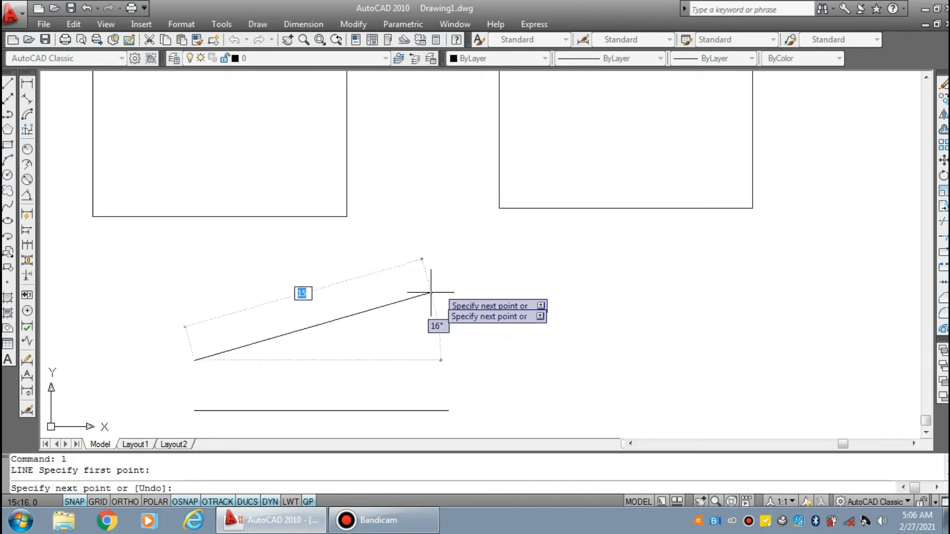
click(430, 258)
click(430, 360)
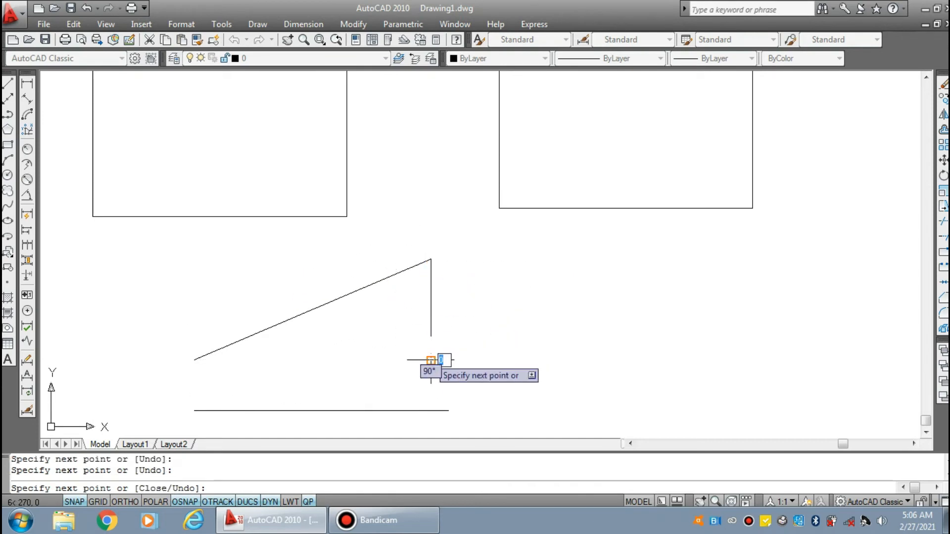
click(195, 360)
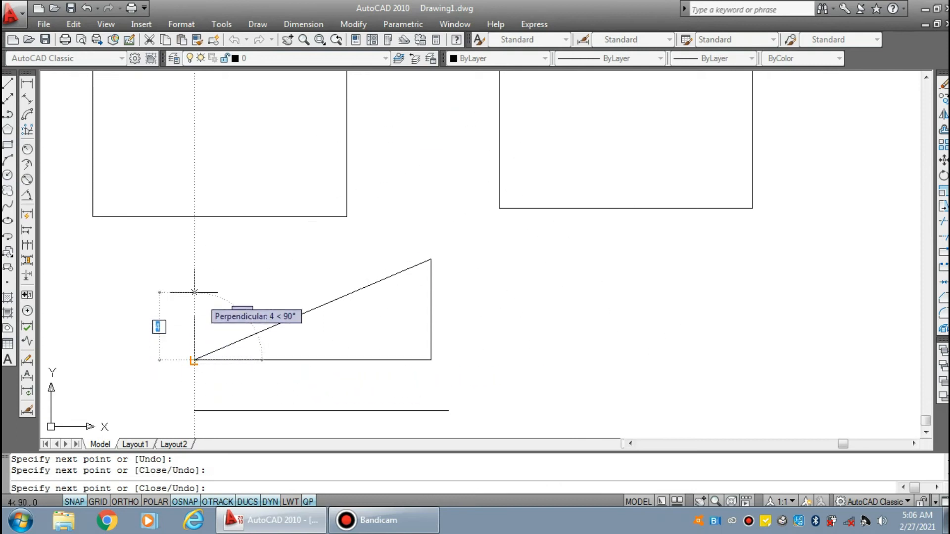
key(Return)
scroll(462, 258, down, 2)
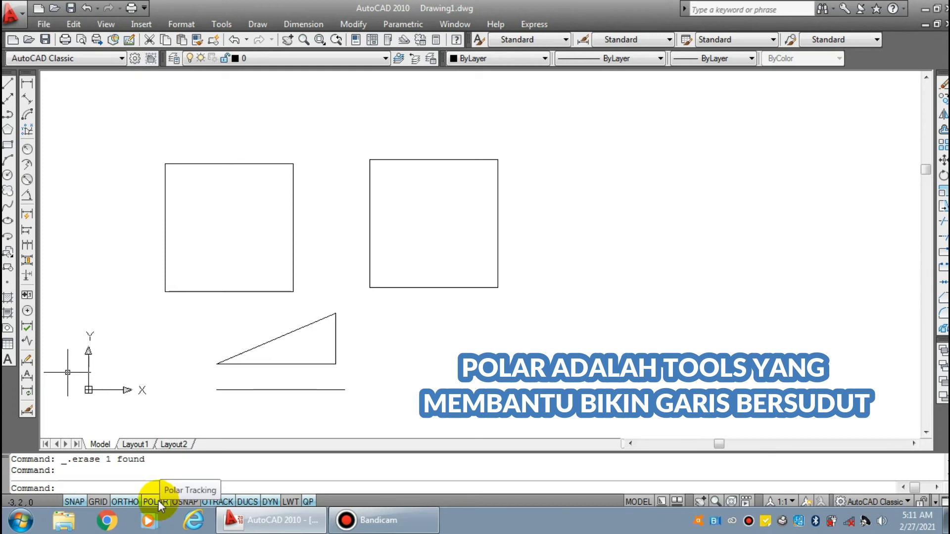
Look through the available Polar Tracking increment angles and options
right_click(151, 503)
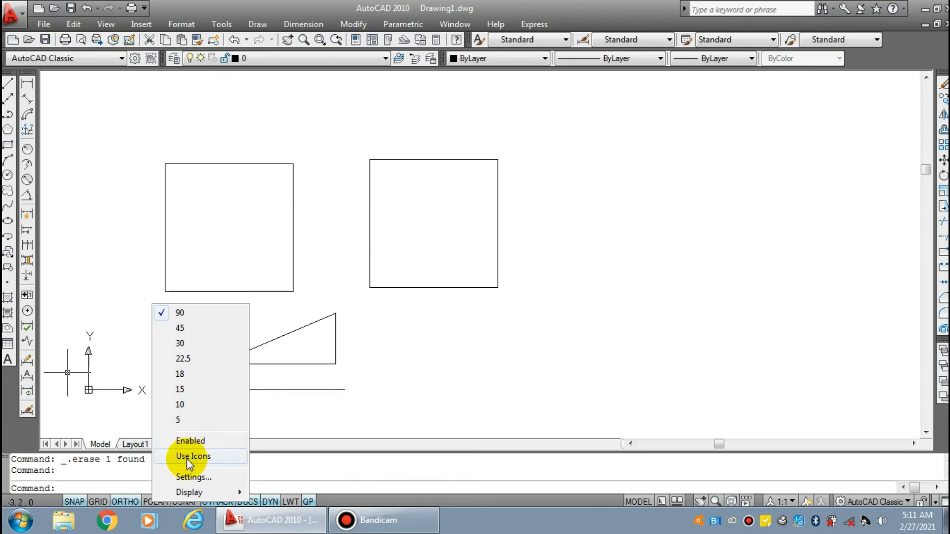
mouse_move(195, 493)
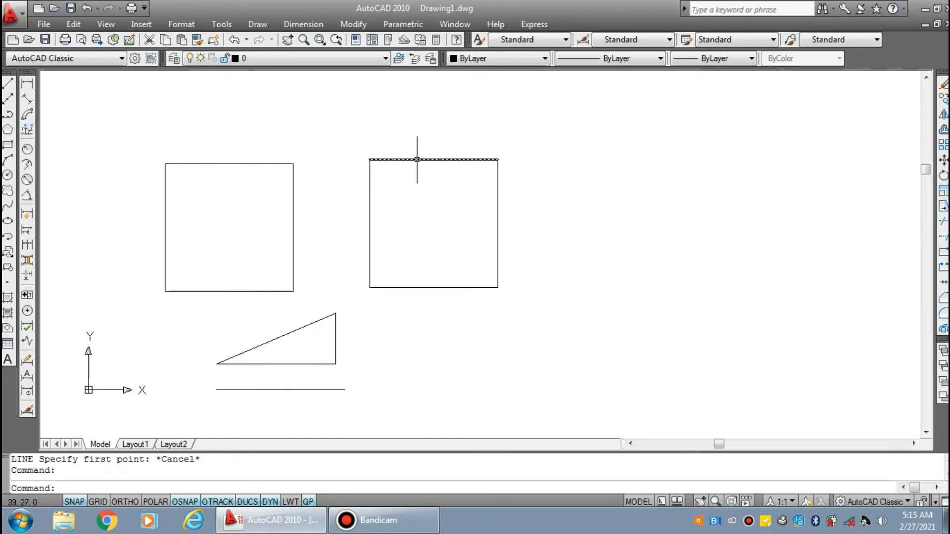
Draw a 10-unit horizontal line outward from the midpoint of the second square's right side
text(l)
key(Return)
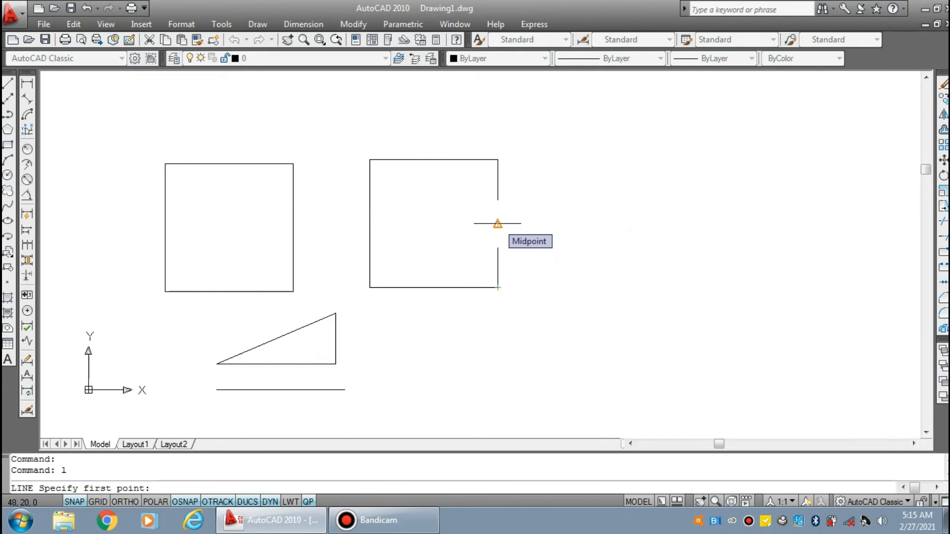
click(498, 224)
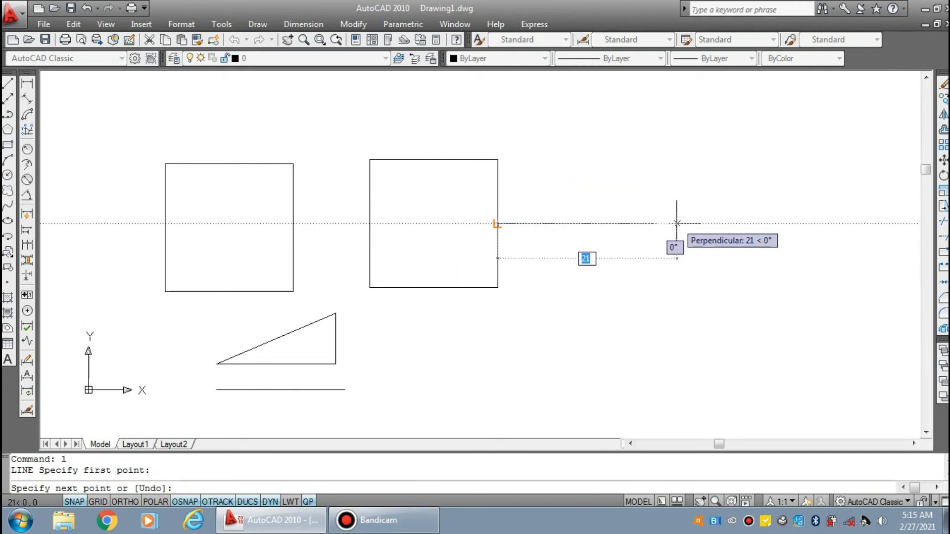
text(10)
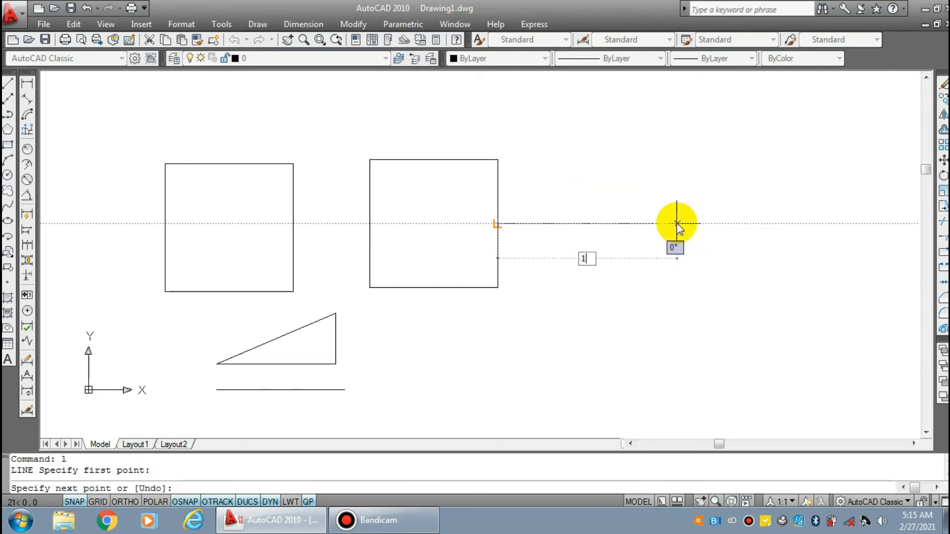
key(Return)
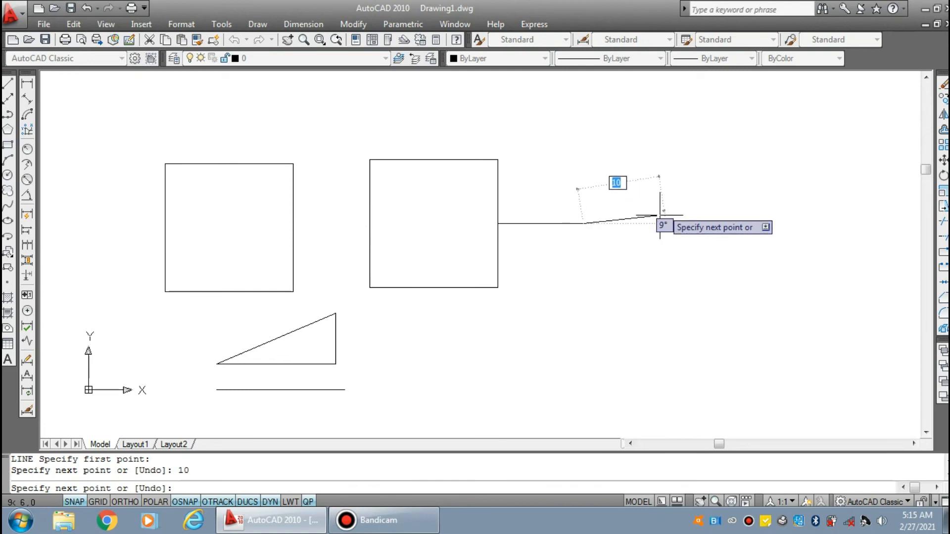
key(Return)
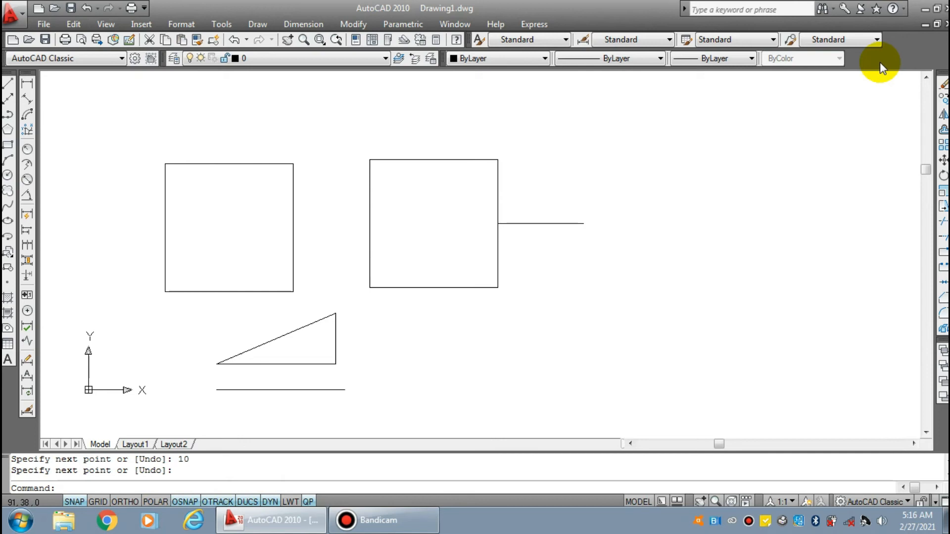
Clear all object snap modes in the drafting settings, select them all again, and accept the settings
right_click(186, 503)
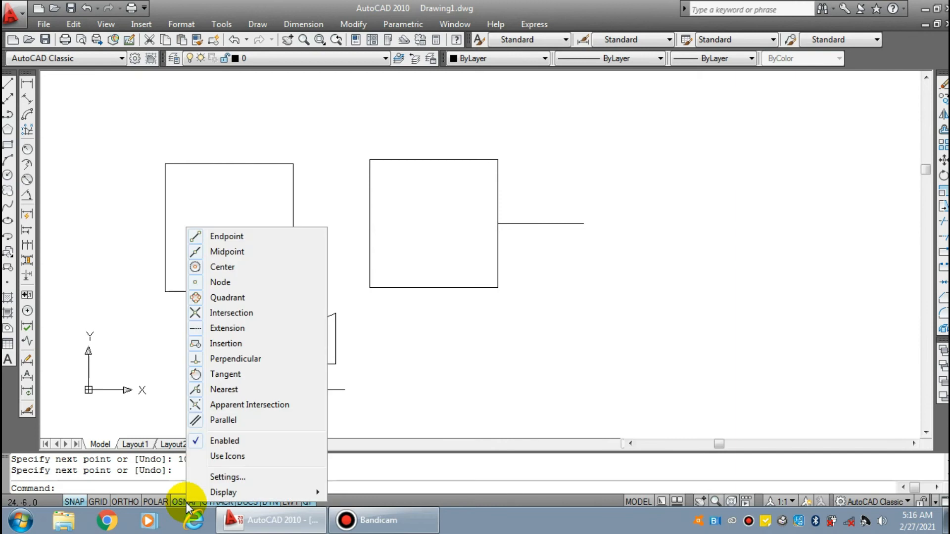
click(227, 477)
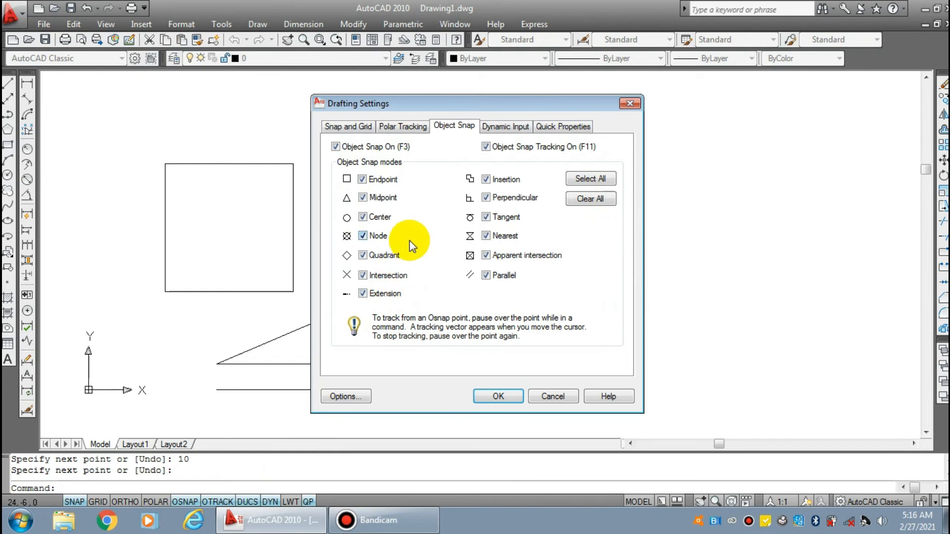
click(575, 200)
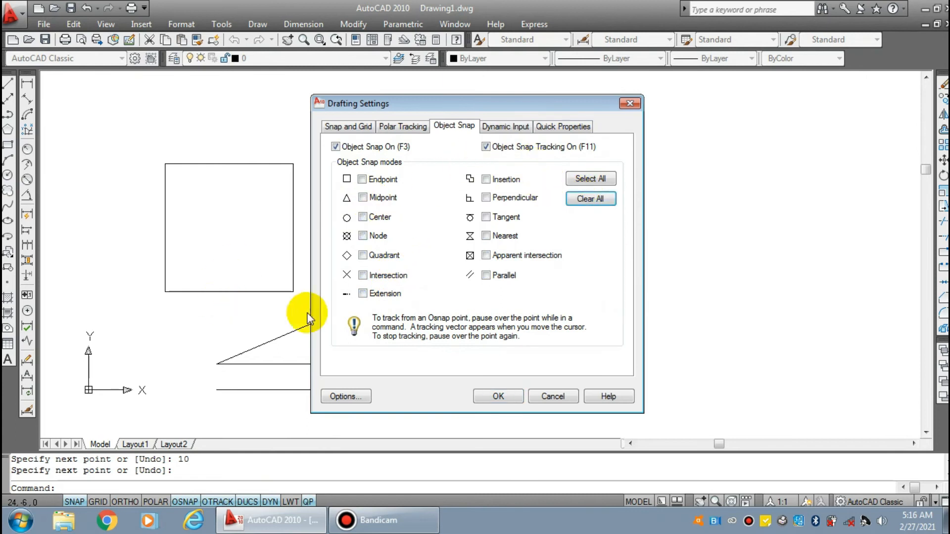
click(598, 179)
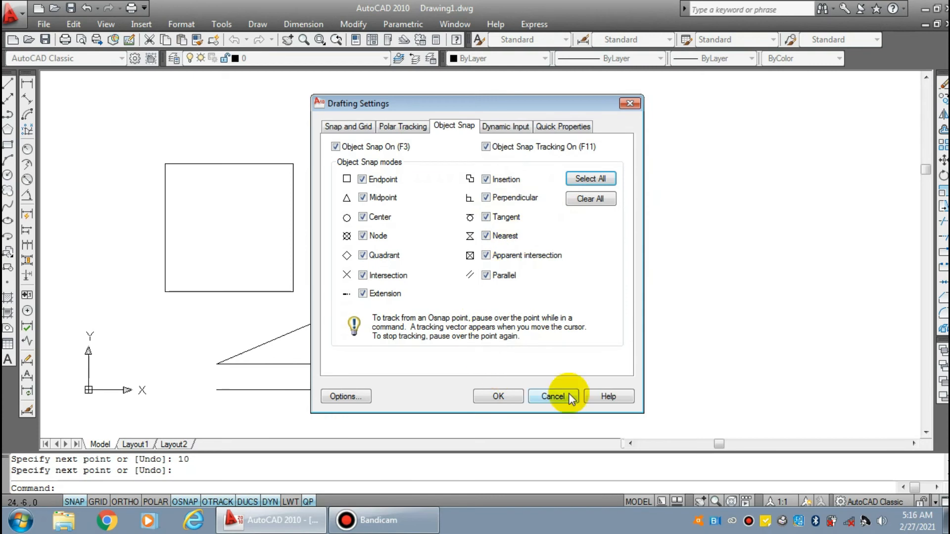
click(500, 396)
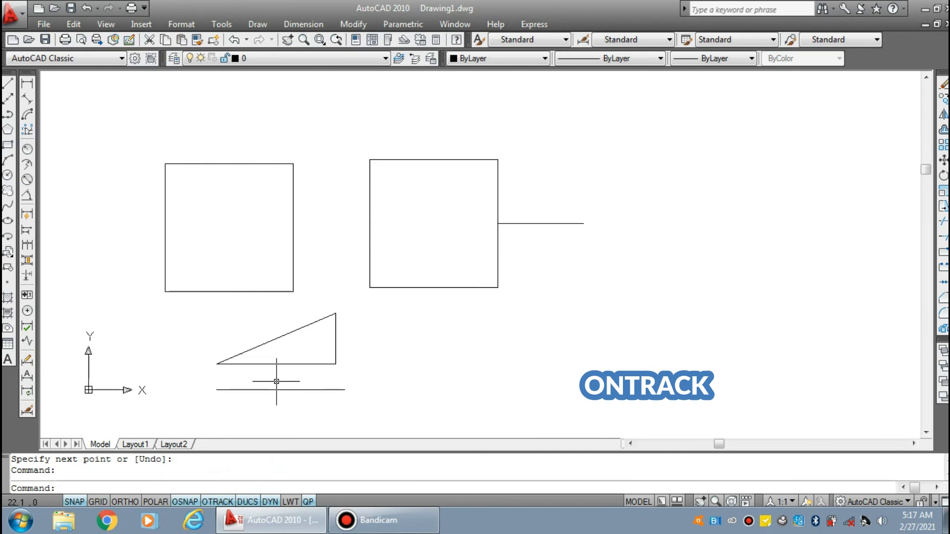
Review the object snap tracking options in the drafting settings and close them
right_click(224, 503)
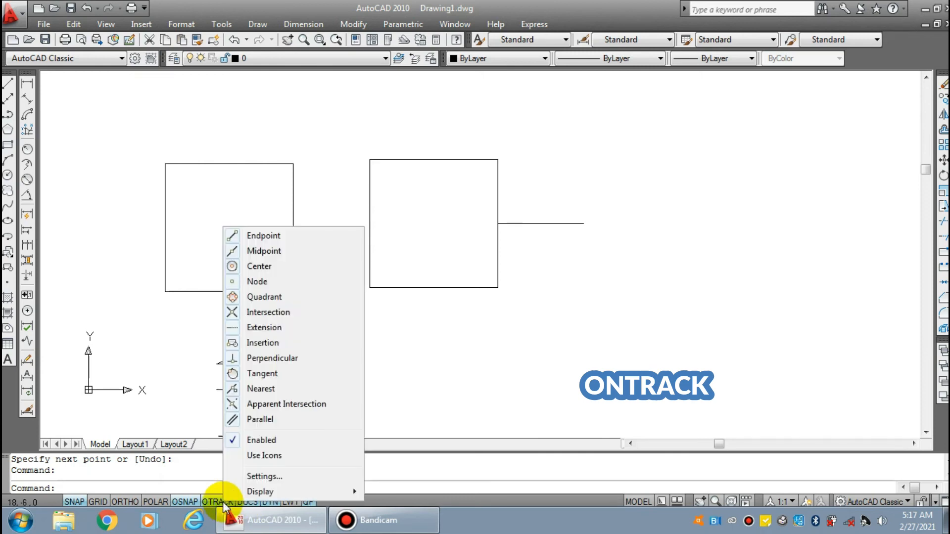
click(274, 476)
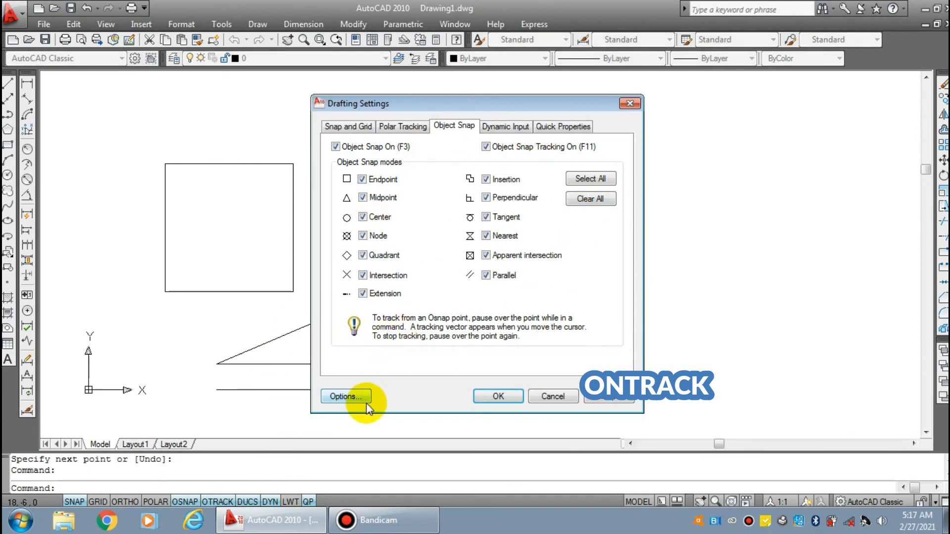
click(509, 400)
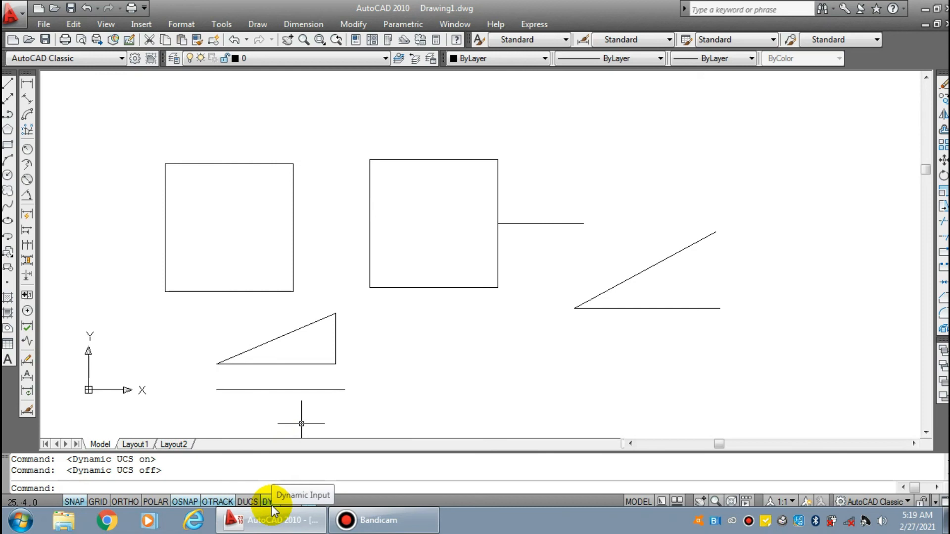
Draw a right triangle about 24 wide and 16 high beside the angled pair of lines, using Dynamic Input
text(l)
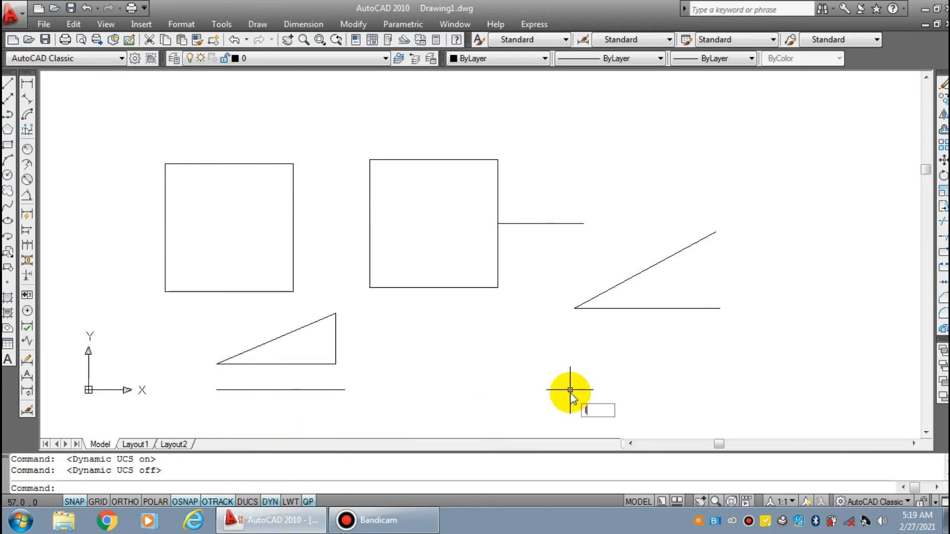
key(Return)
middle_drag(637, 353, 255, 345)
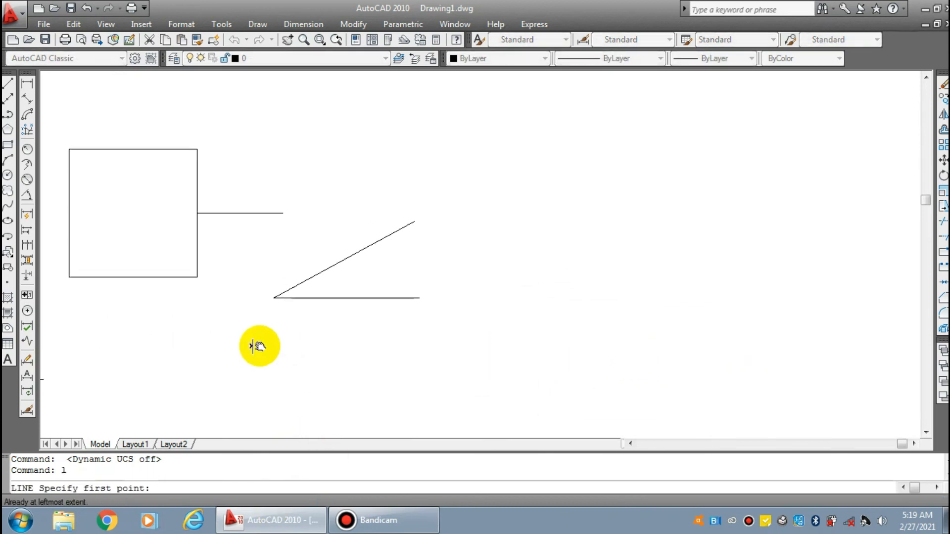
click(521, 294)
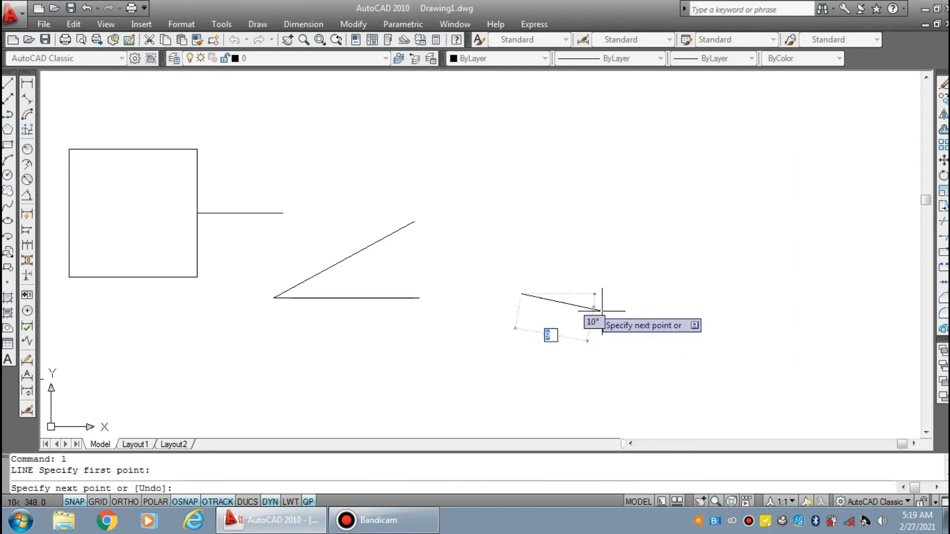
click(725, 294)
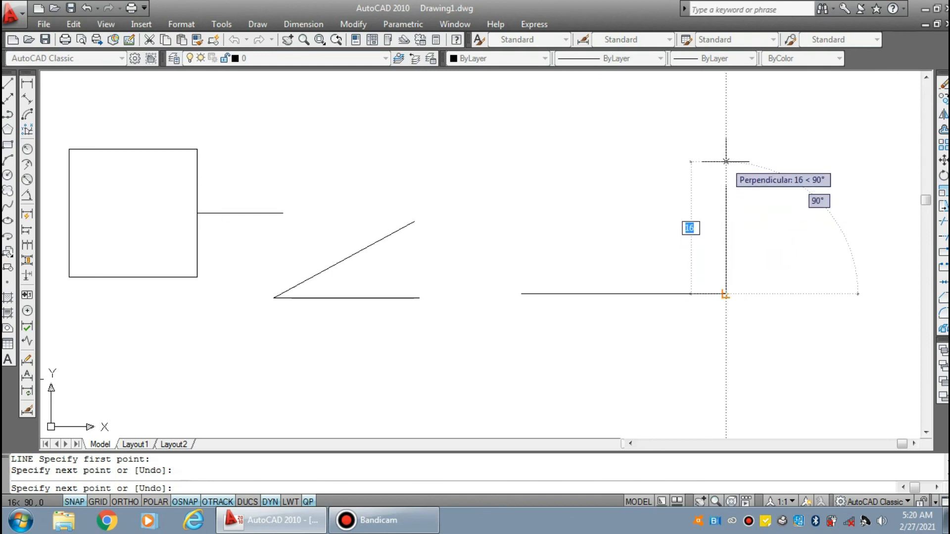
click(726, 161)
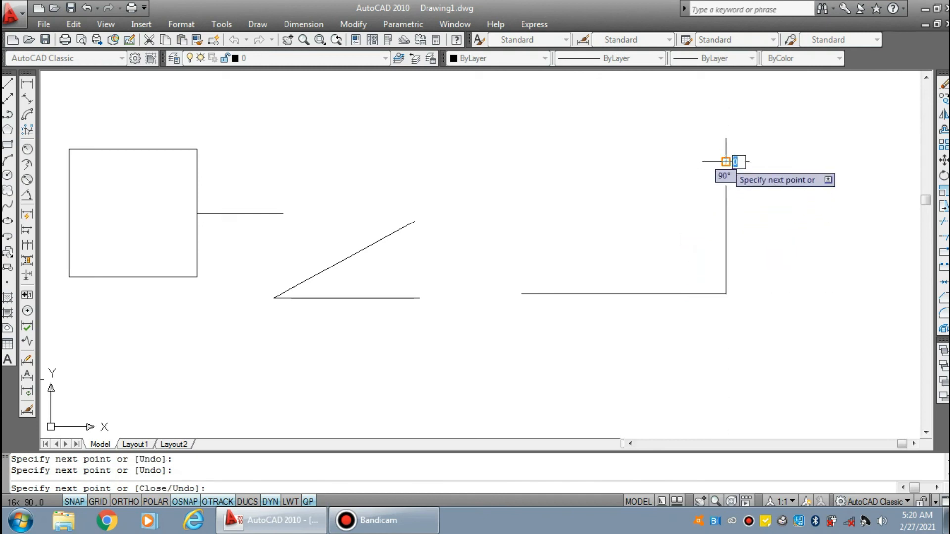
click(521, 292)
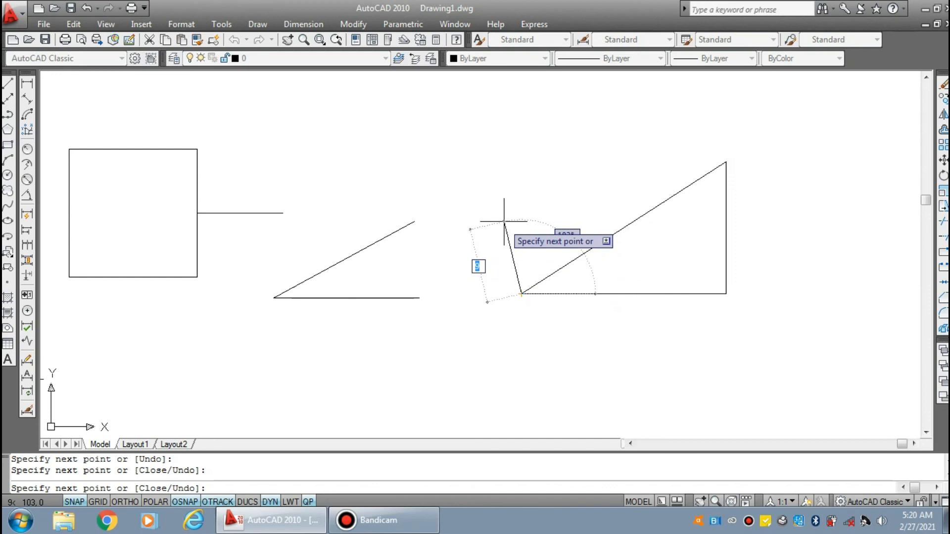
key(Return)
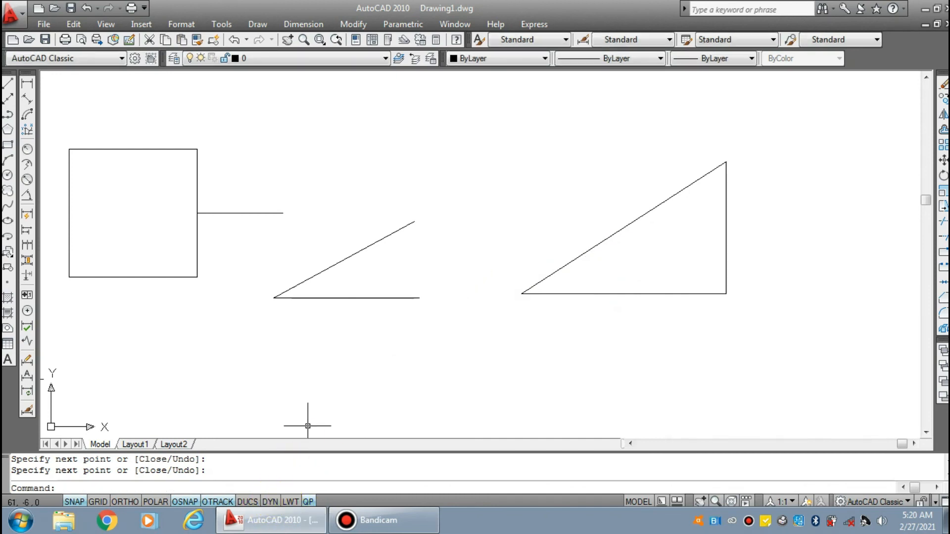
Draw an inverted closed right triangle below the large right triangle using the Line command with Dynamic Input off
text(l)
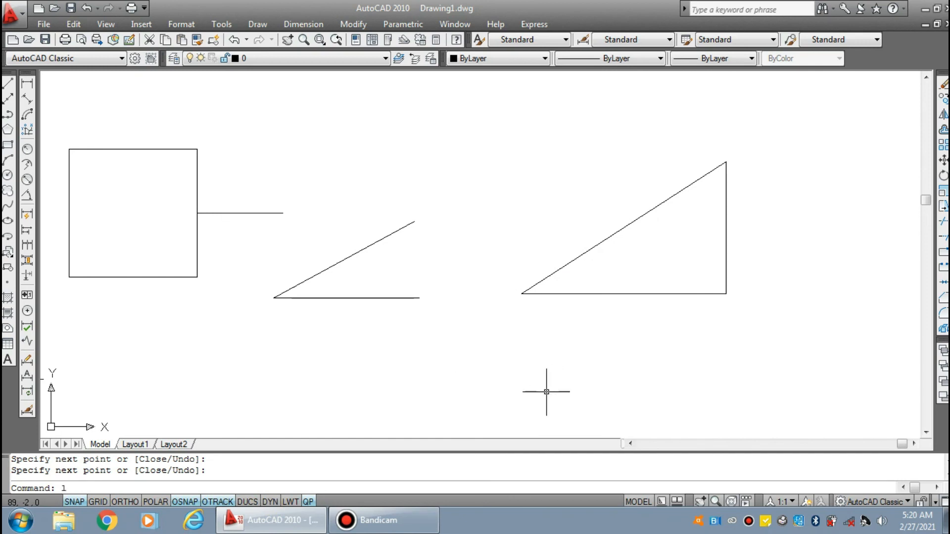
key(Return)
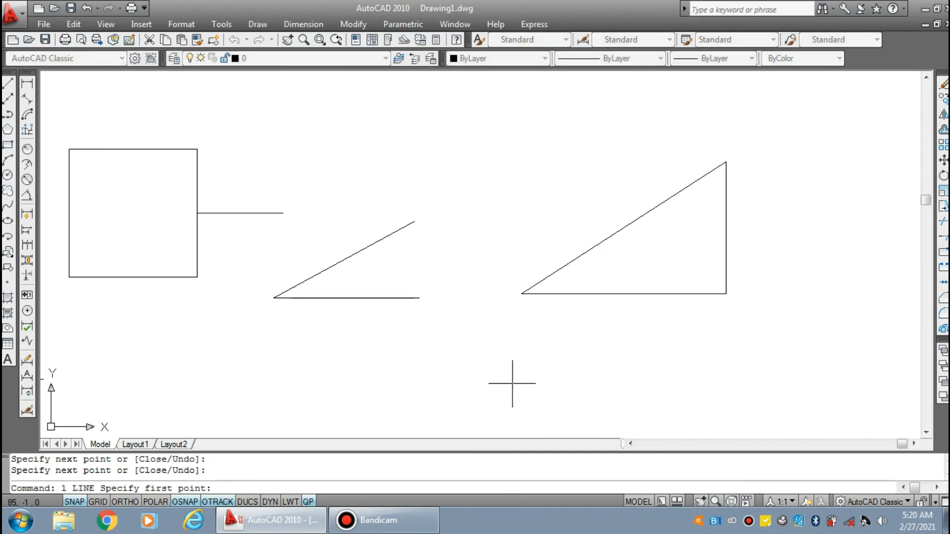
click(516, 371)
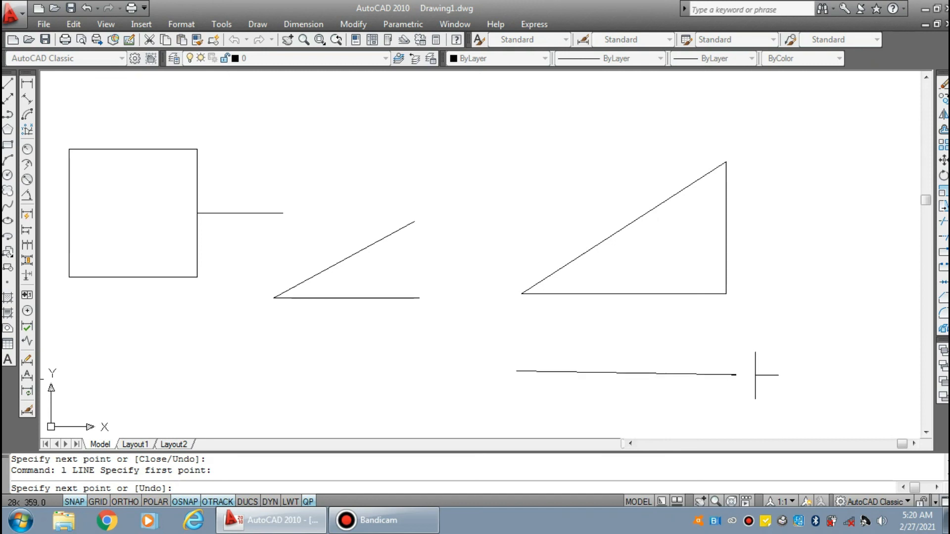
click(736, 372)
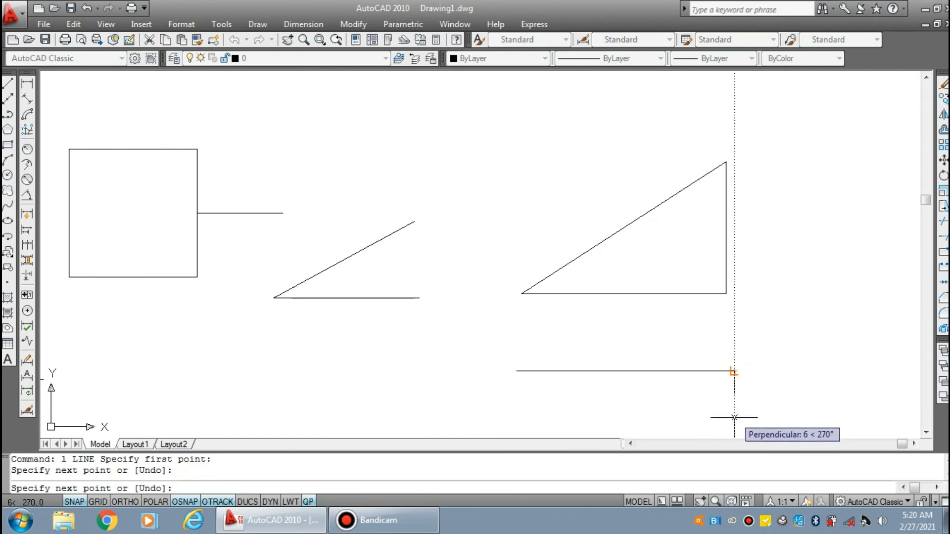
middle_drag(735, 401, 707, 270)
click(735, 361)
click(516, 239)
key(Return)
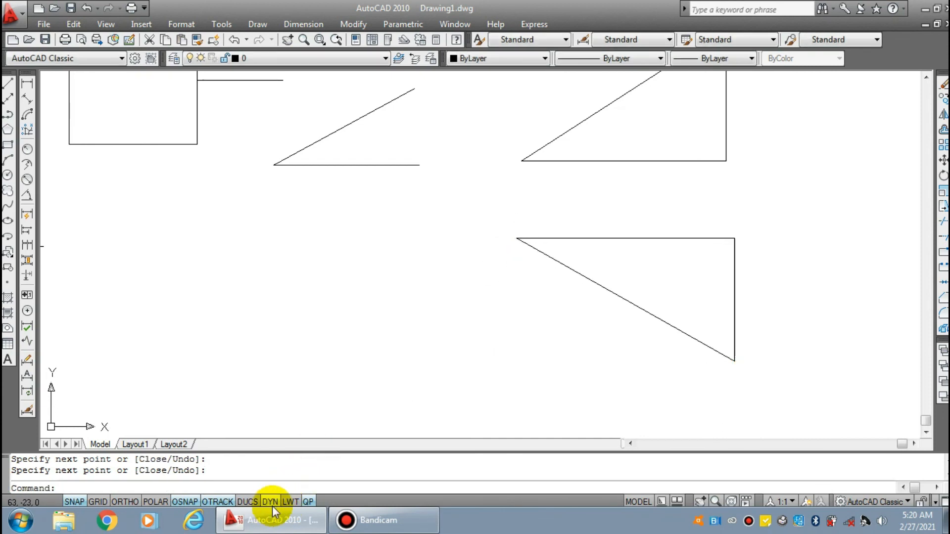
Look over the squares, angled lines and triangles in the drawing, both close up and from farther out
middle_drag(408, 306, 496, 399)
middle_drag(382, 300, 447, 284)
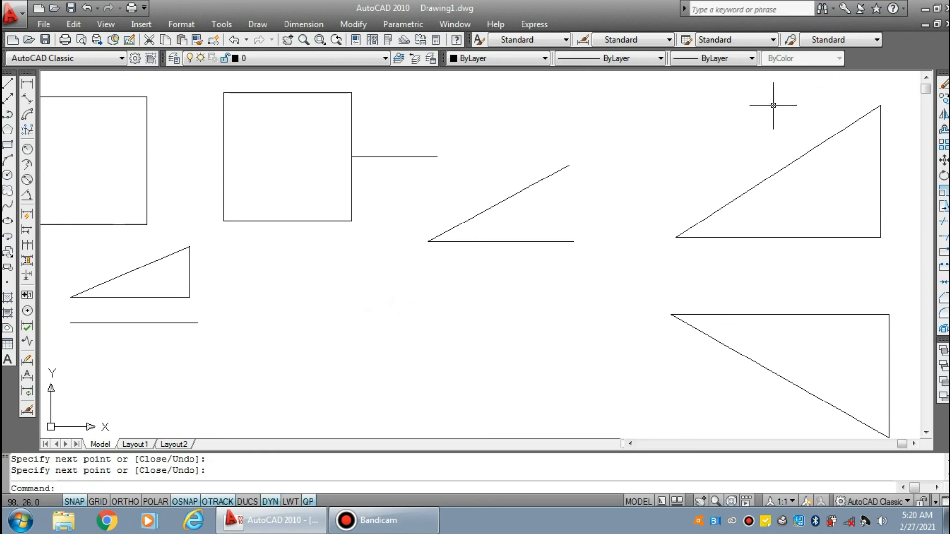
scroll(454, 235, up, 2)
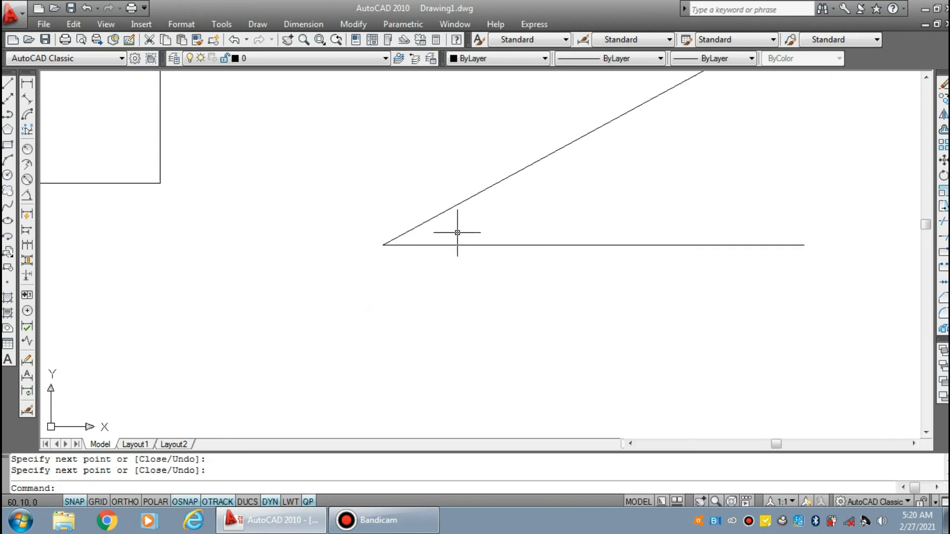
scroll(455, 235, down, 3)
scroll(459, 244, up, 4)
scroll(459, 244, down, 2)
scroll(459, 244, up, 3)
scroll(460, 245, down, 4)
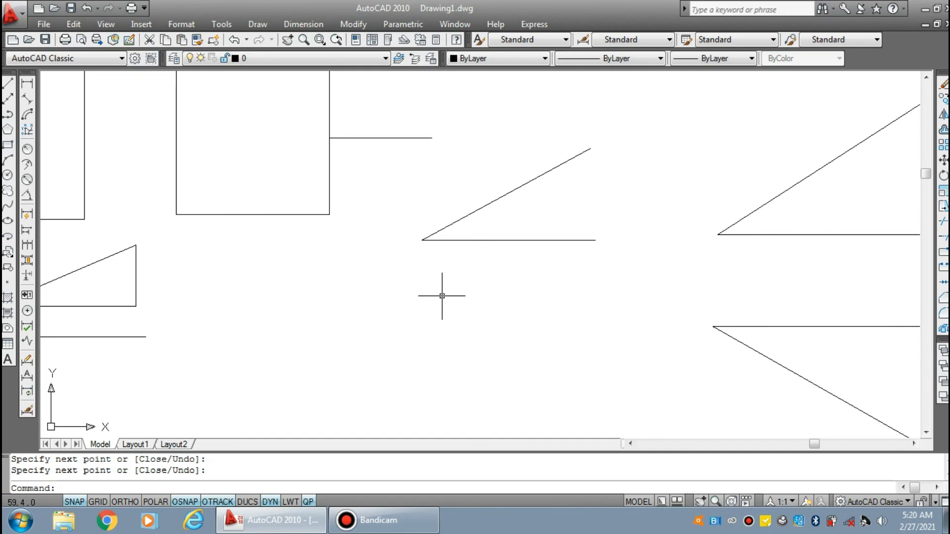
Display the whole drawing using the Zoom command's All option and look over the drawn shapes
text(z)
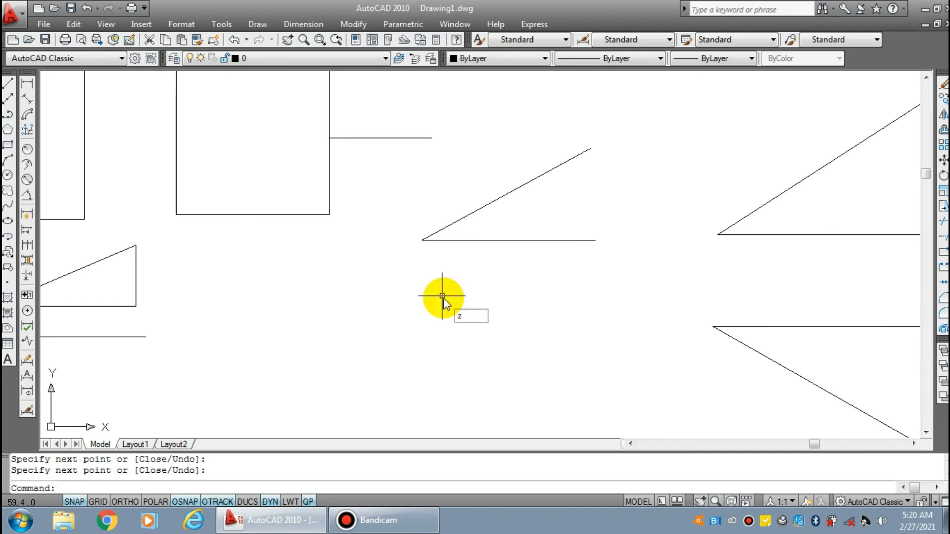
key(Return)
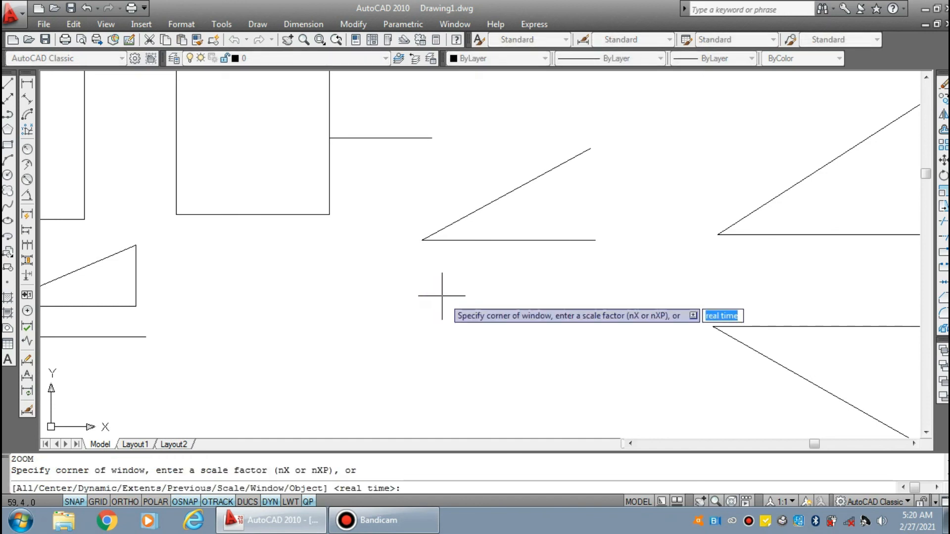
text(a)
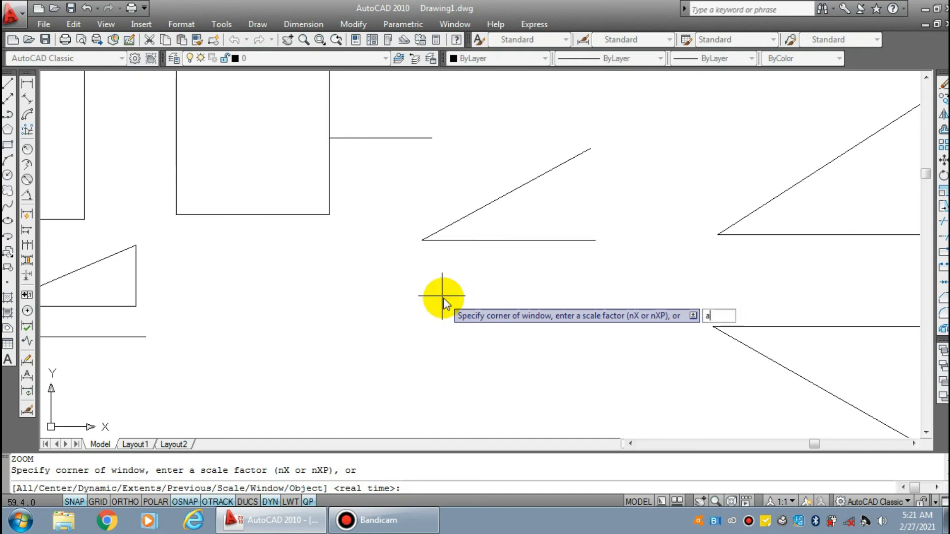
key(Return)
scroll(445, 296, down, 3)
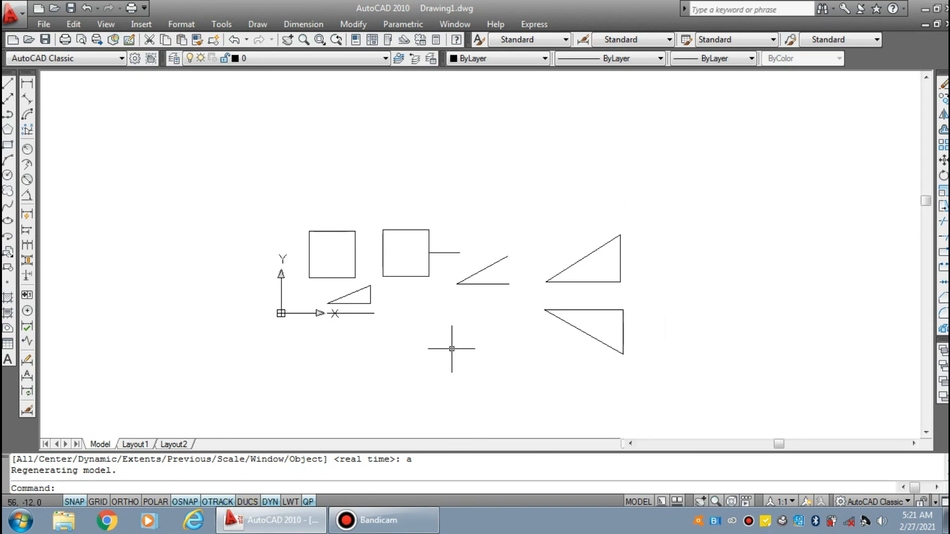
scroll(450, 346, up, 3)
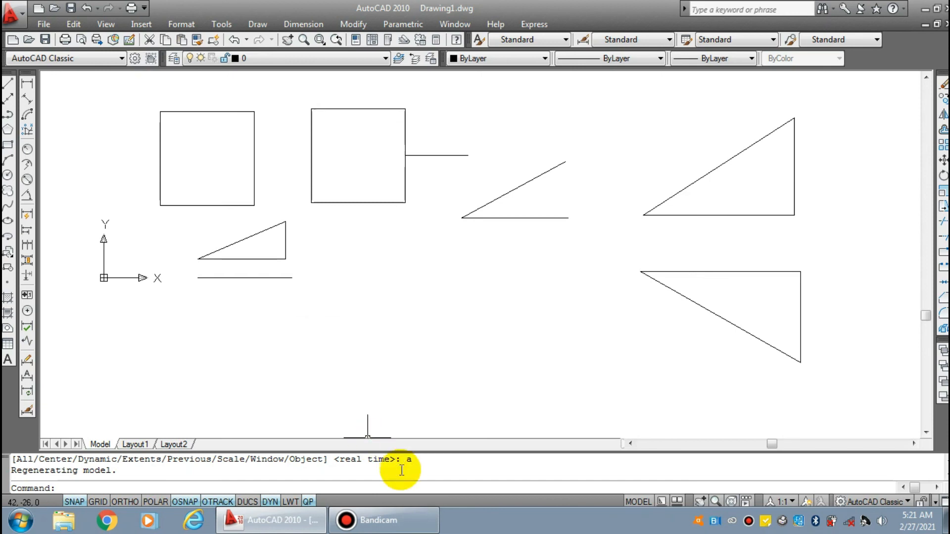
middle_drag(391, 293, 388, 310)
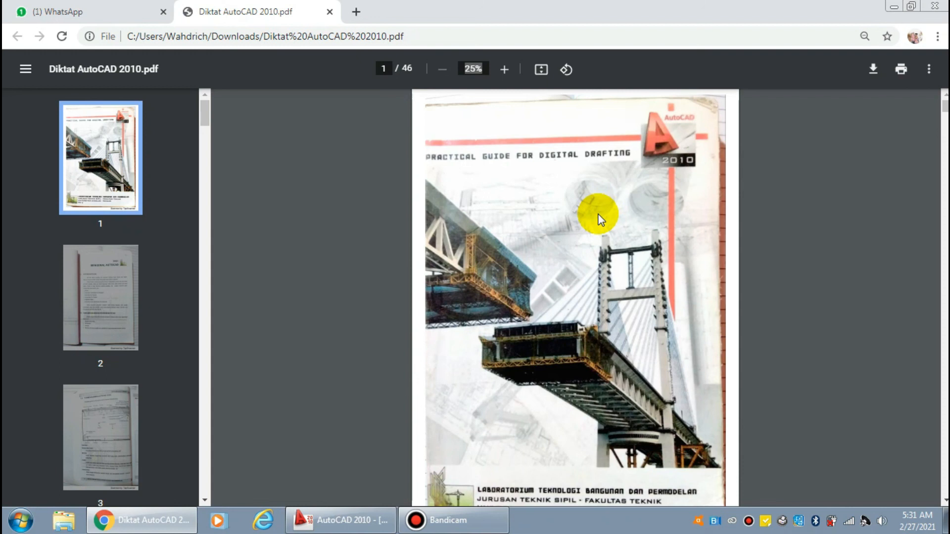
Read chapter I of Diktat AutoCAD 2010.pdf in the browser, from the cover through the interface elements to the status bar and Dynamic Input pages
scroll(598, 217, down, 10)
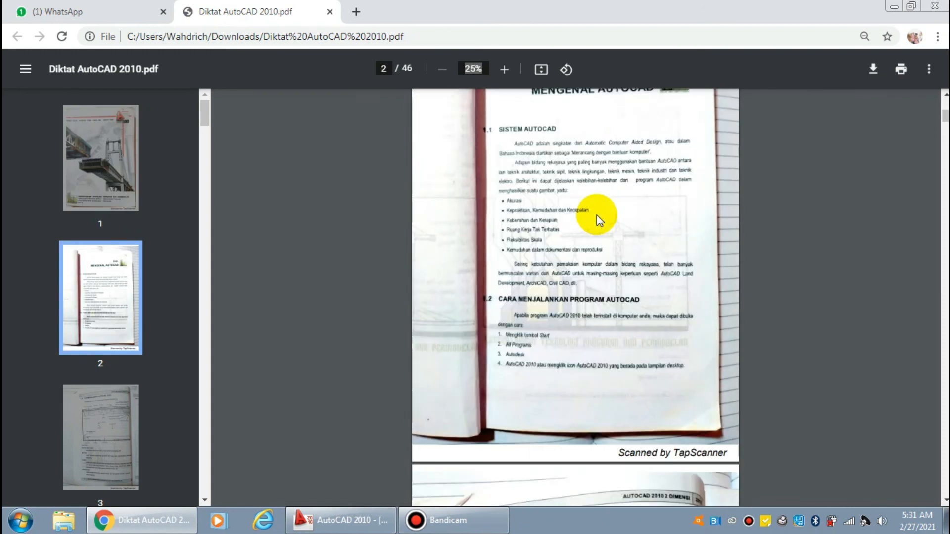
scroll(599, 218, up, 3)
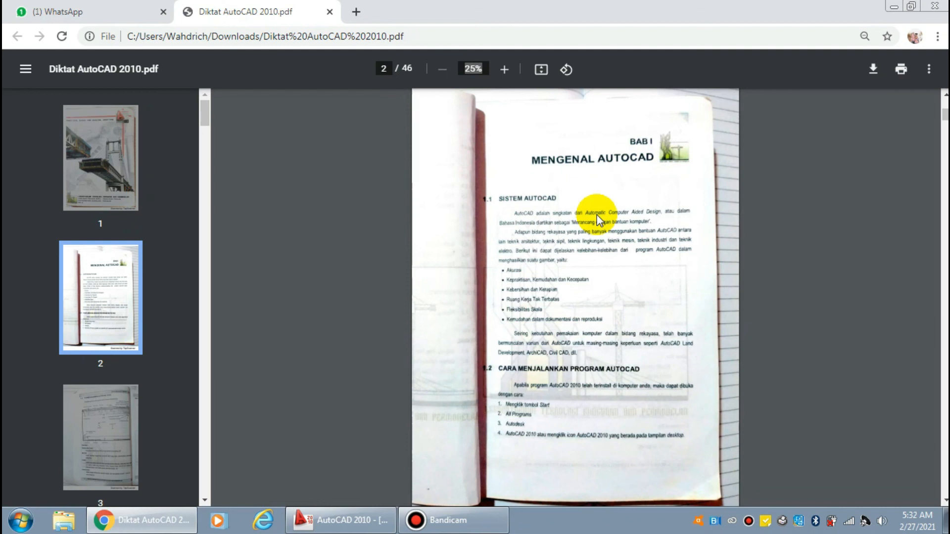
scroll(598, 218, down, 5)
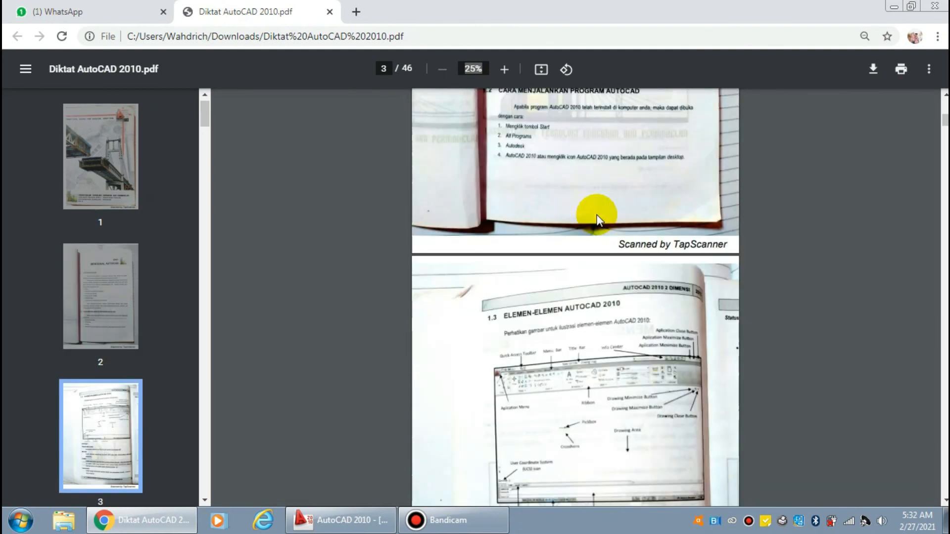
scroll(598, 219, down, 3)
scroll(597, 215, down, 8)
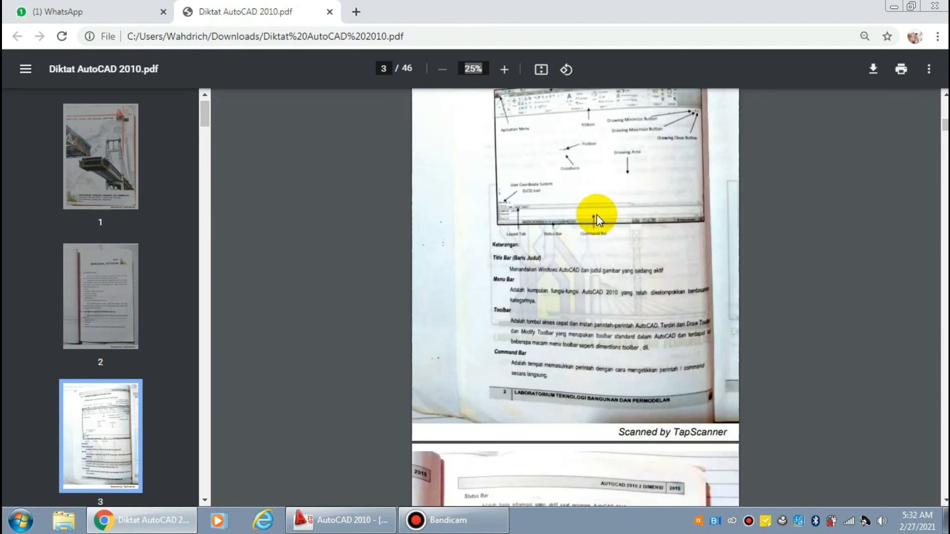
scroll(596, 214, down, 2)
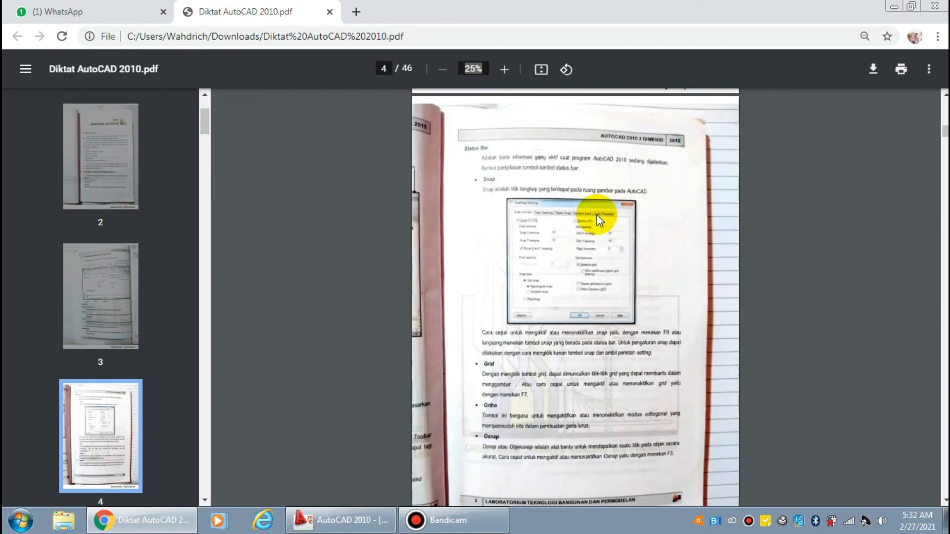
scroll(597, 214, down, 5)
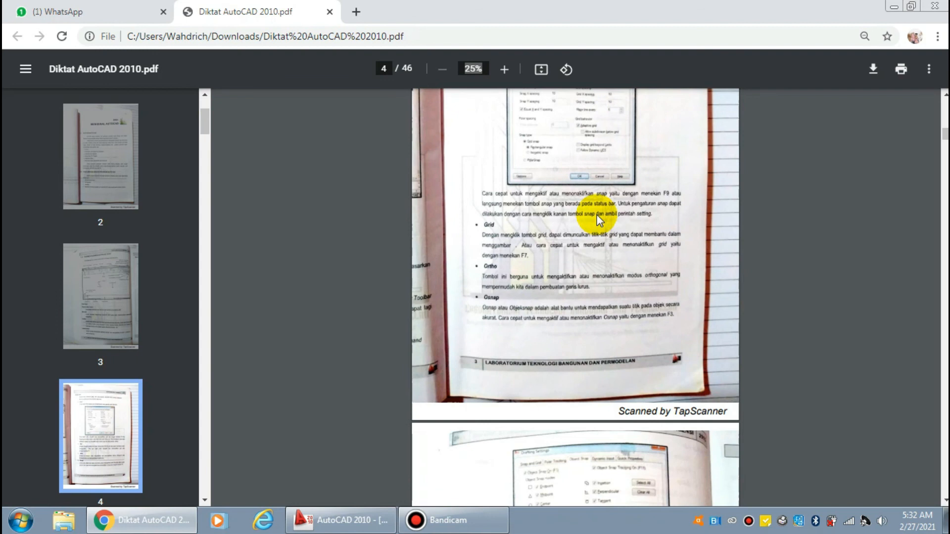
scroll(597, 215, down, 6)
scroll(596, 214, down, 2)
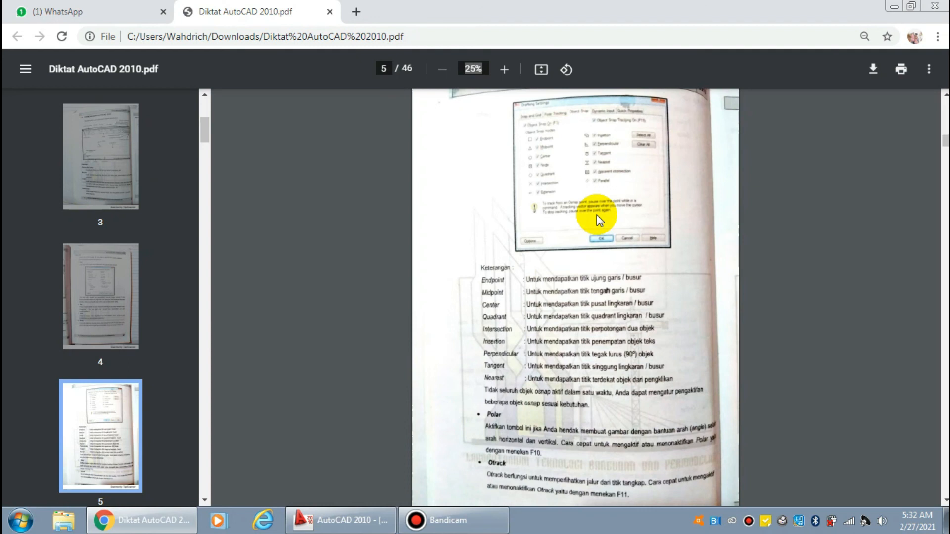
scroll(597, 215, down, 11)
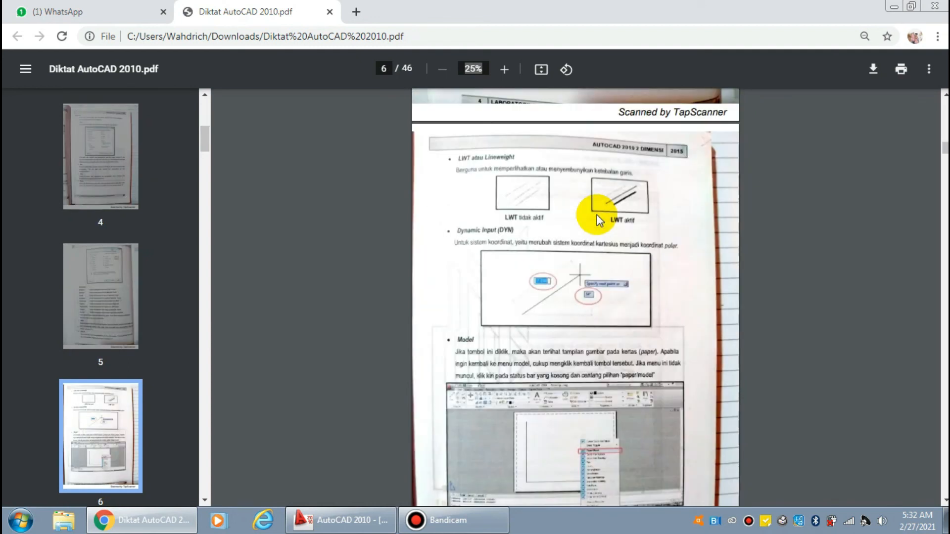
Read the handbook pages on AutoCAD workspaces and ways of giving commands, continuing to chapter II about the view and zoom commands
scroll(596, 214, down, 11)
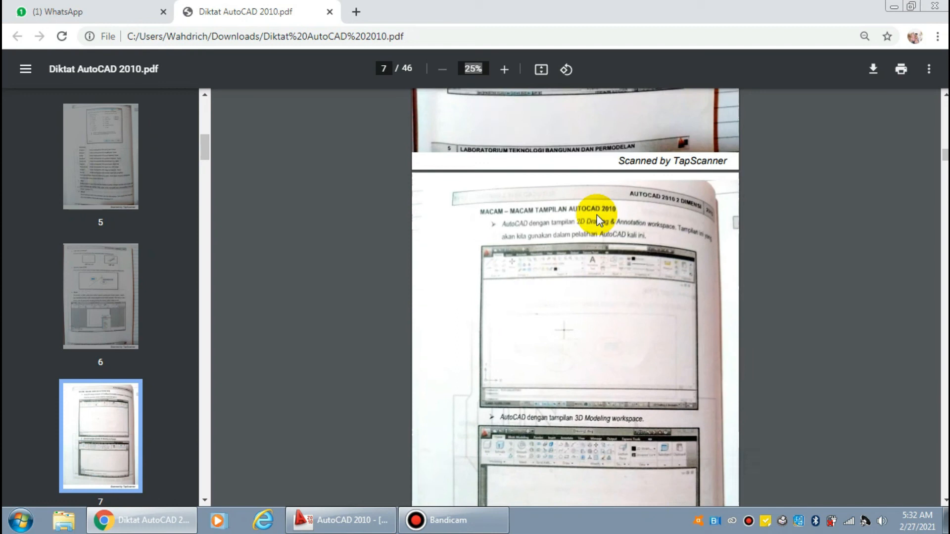
scroll(597, 215, down, 2)
scroll(596, 214, down, 8)
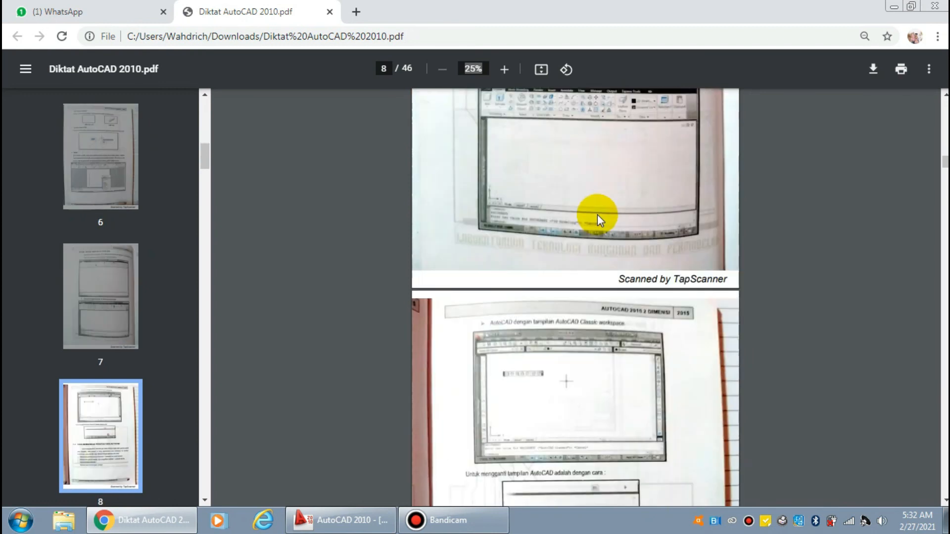
scroll(598, 215, down, 4)
scroll(597, 215, down, 4)
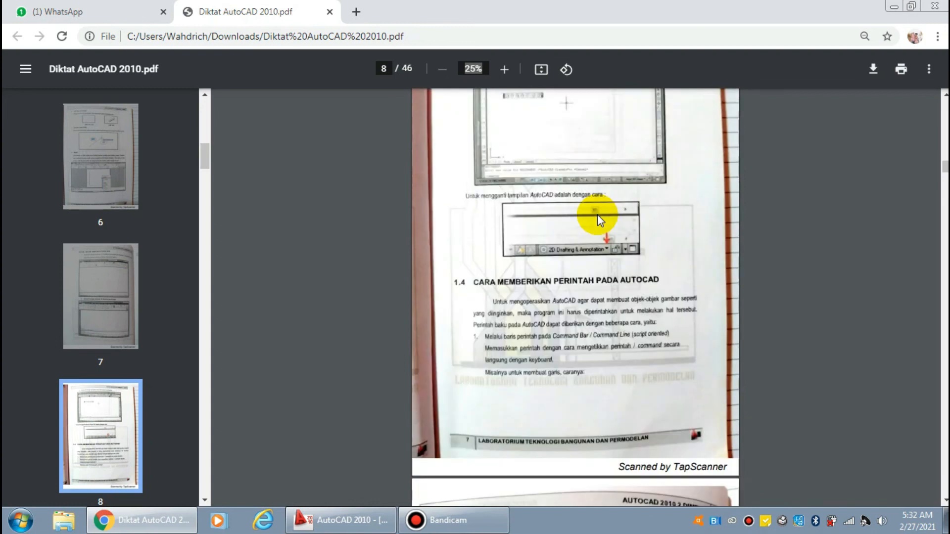
scroll(597, 215, down, 10)
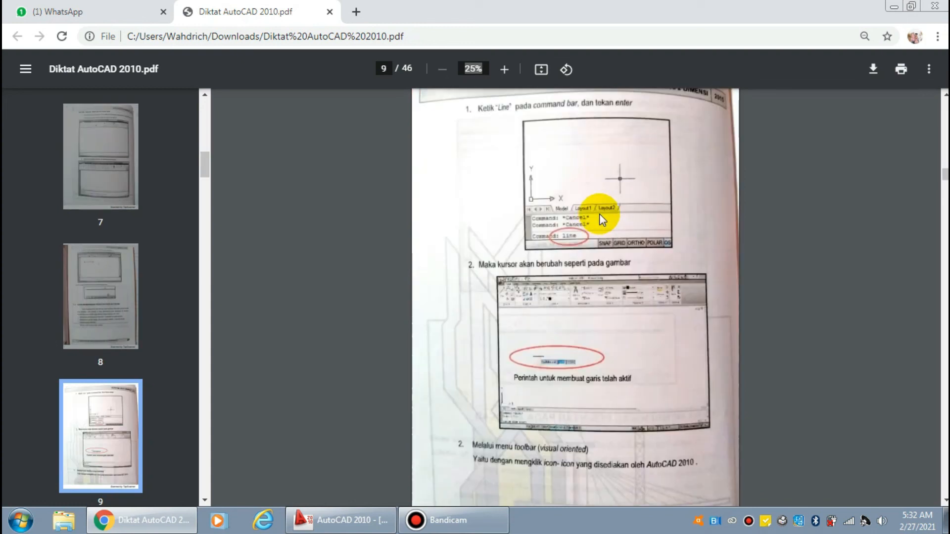
scroll(599, 214, down, 4)
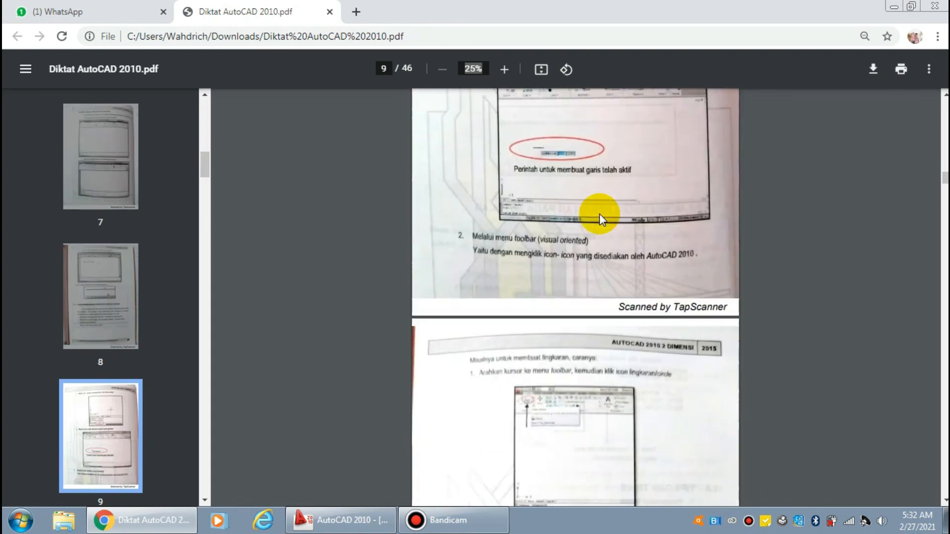
scroll(599, 214, down, 20)
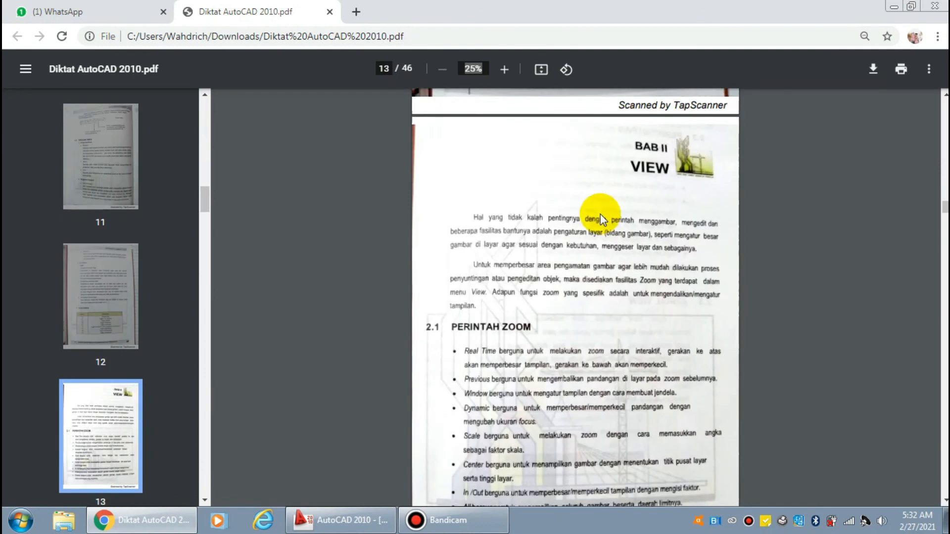
scroll(600, 215, down, 18)
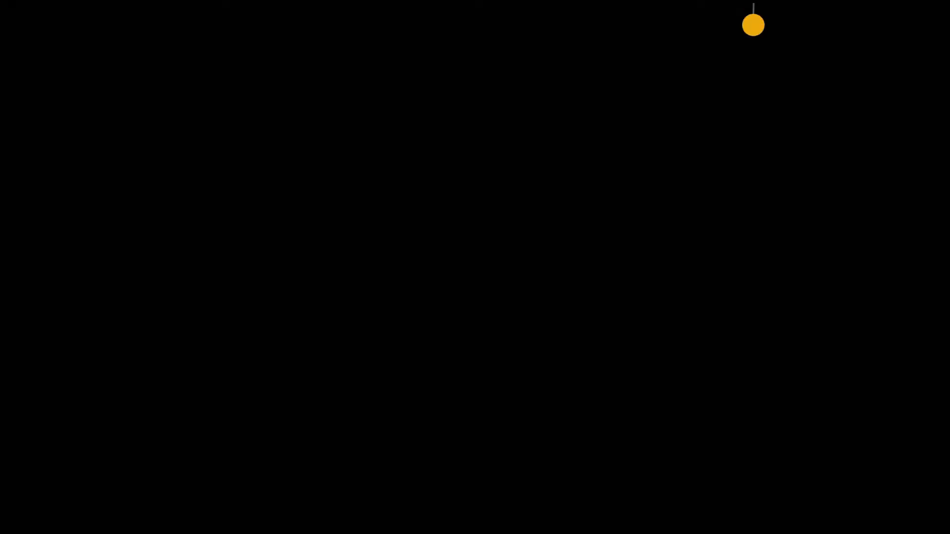